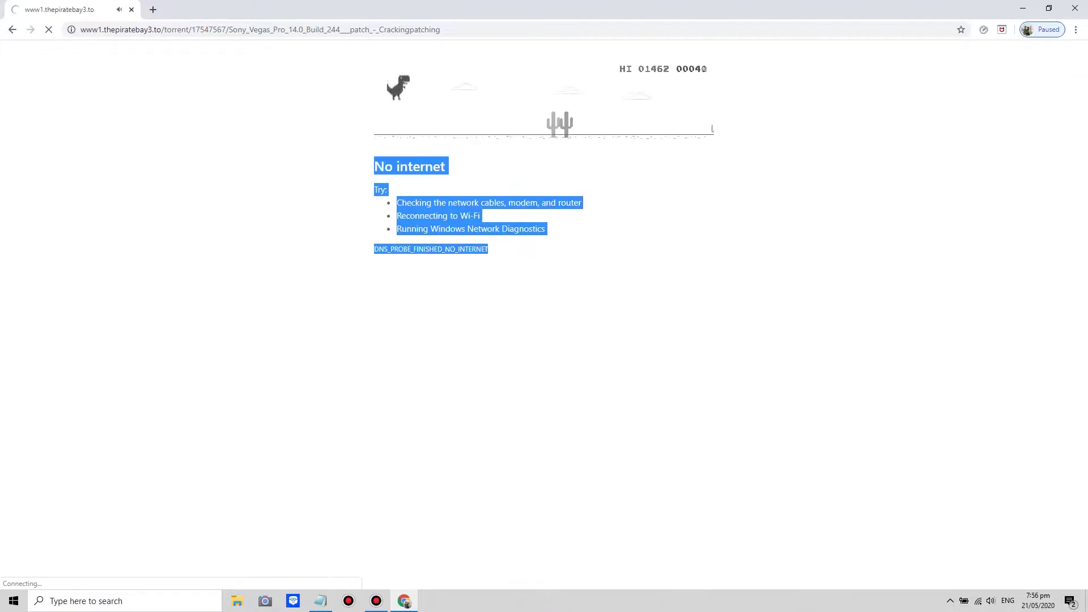
pyautogui.press('space')
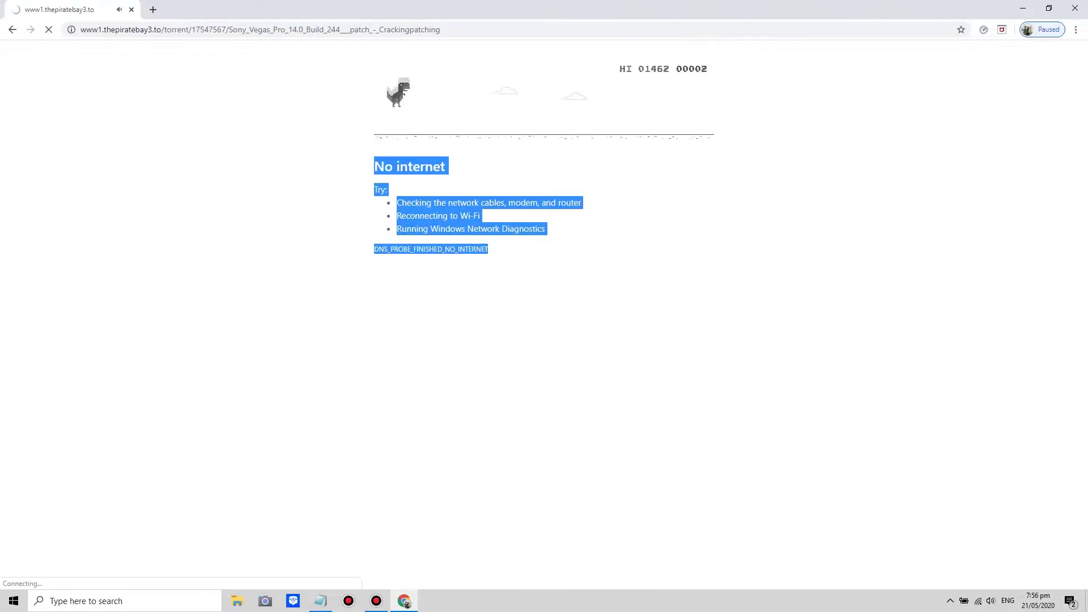
pyautogui.press('space')
pyautogui.press('space')
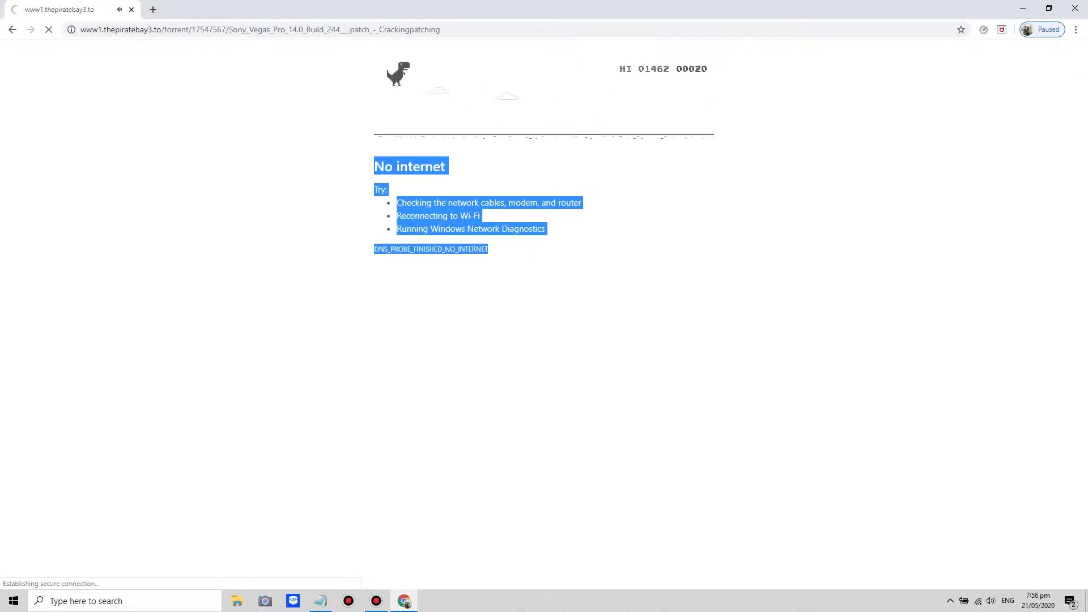
pyautogui.press('space')
pyautogui.press('space')
pyautogui.press('space')
pyautogui.press('space')
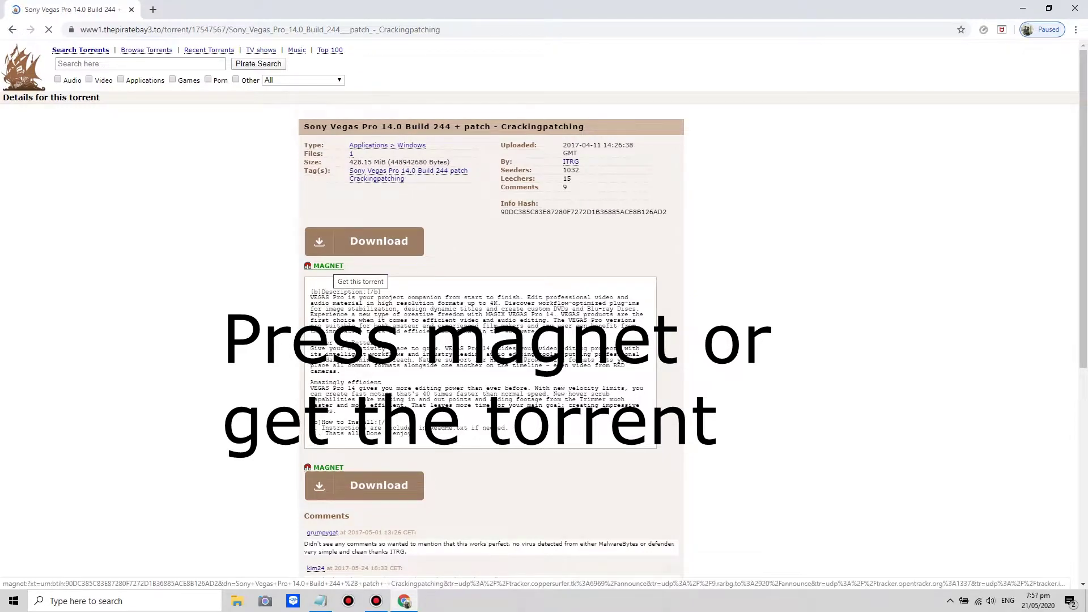
# Open the magnet link for Sony Vegas Pro 14.0 Build 244 in µTorrent Web, and return to the desktop
pyautogui.click(329, 265)
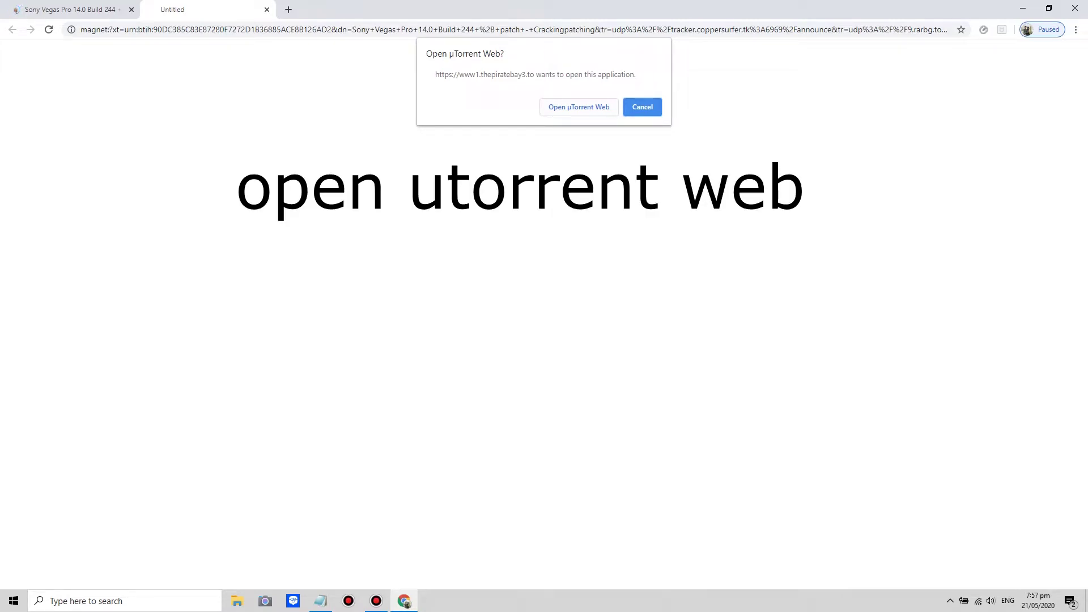
pyautogui.click(579, 106)
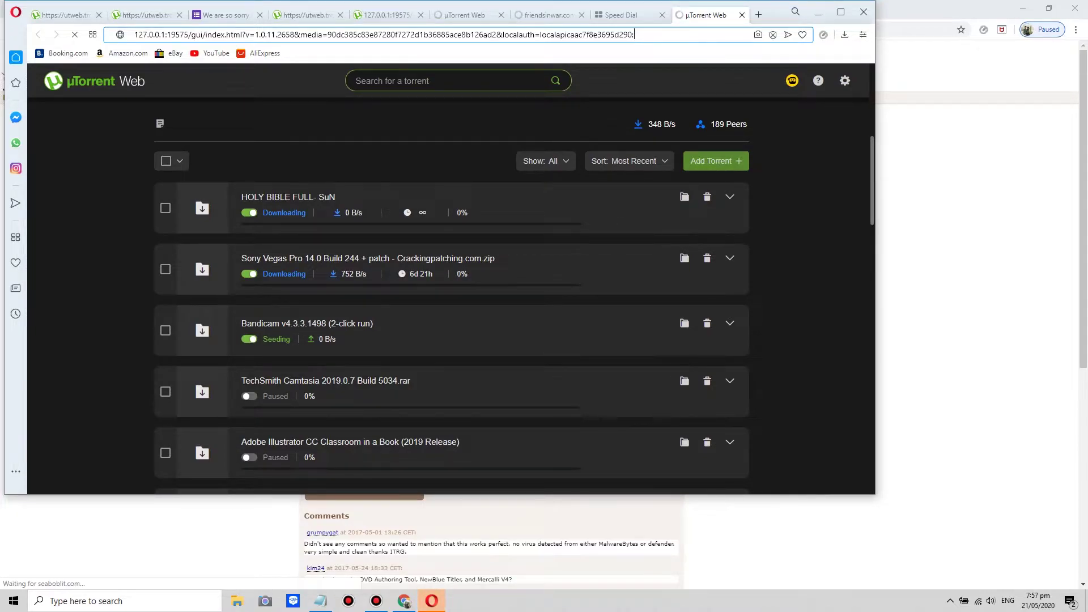
pyautogui.press('super+d')
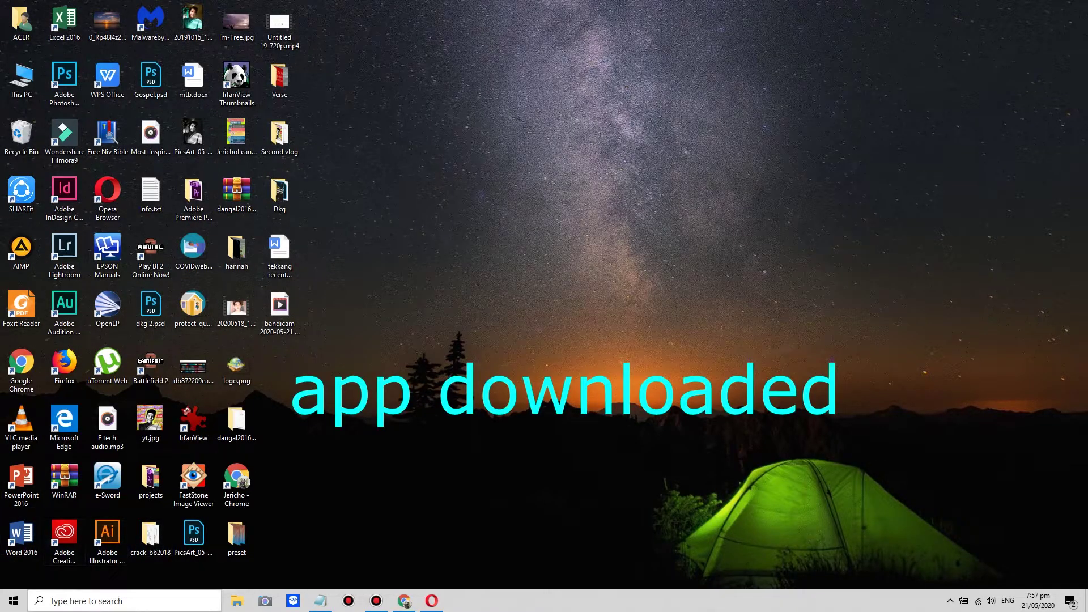
# Open the Sony Vegas Pro 14.0 Build 244 zip archive from the Downloads folder in WinRAR and dismiss the blank notice
pyautogui.click(237, 601)
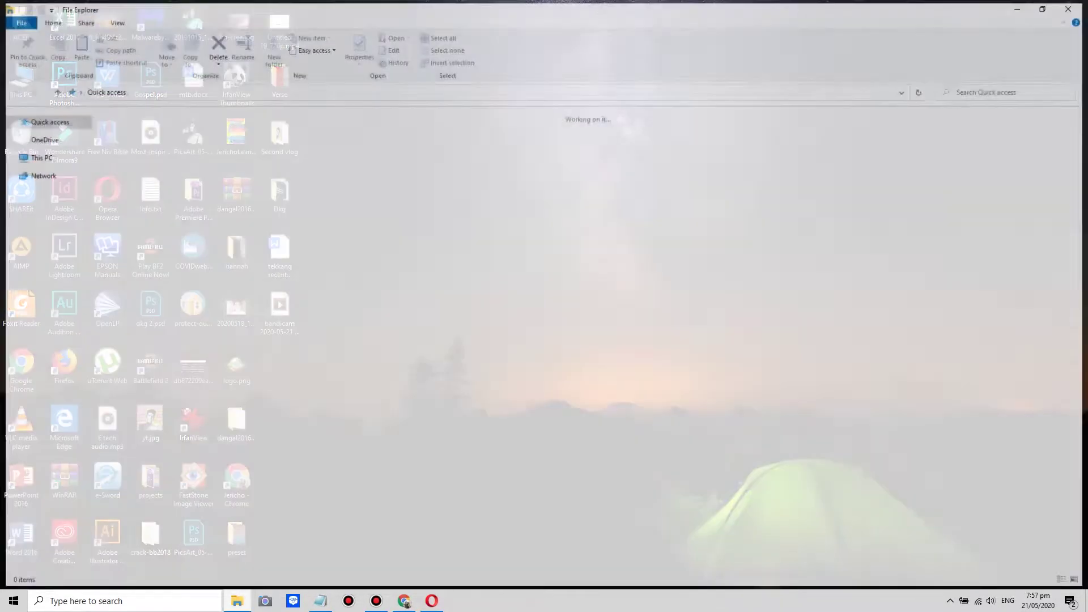
pyautogui.click(47, 147)
pyautogui.click(46, 147)
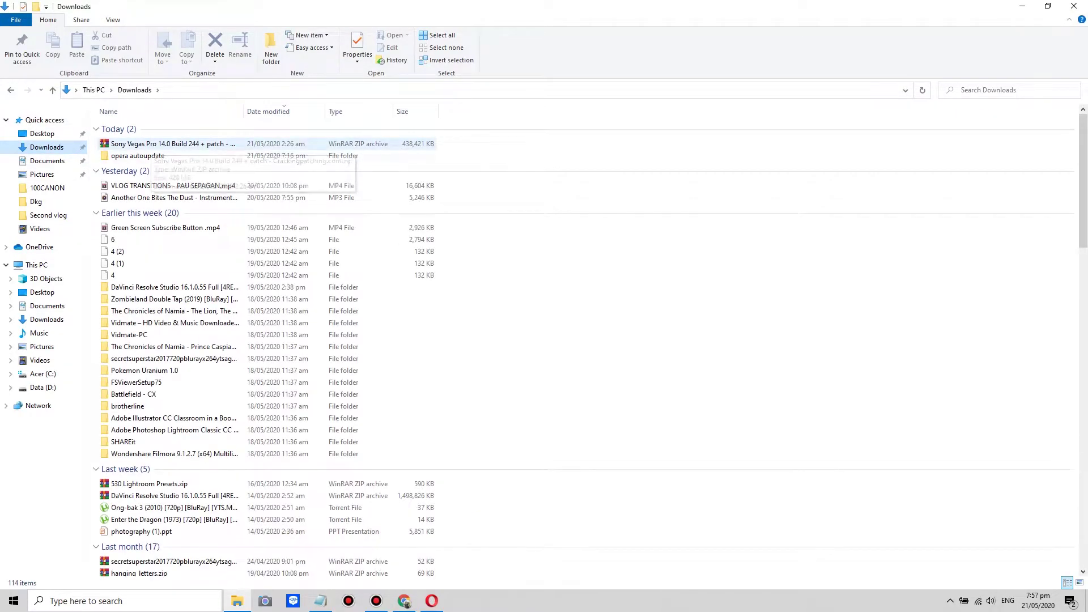
pyautogui.click(150, 143)
pyautogui.press('Return')
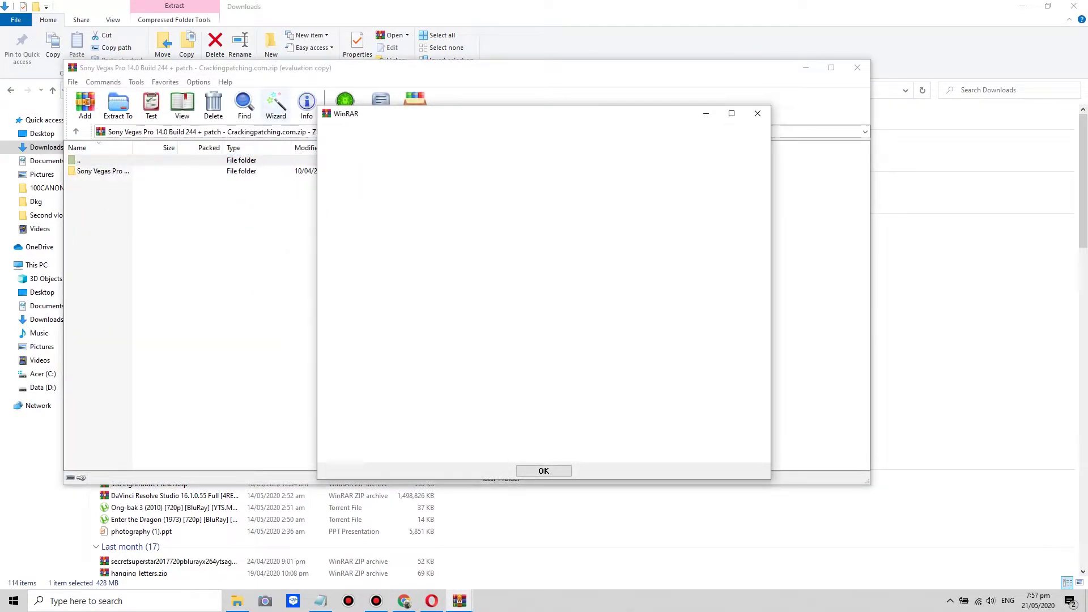
pyautogui.click(758, 113)
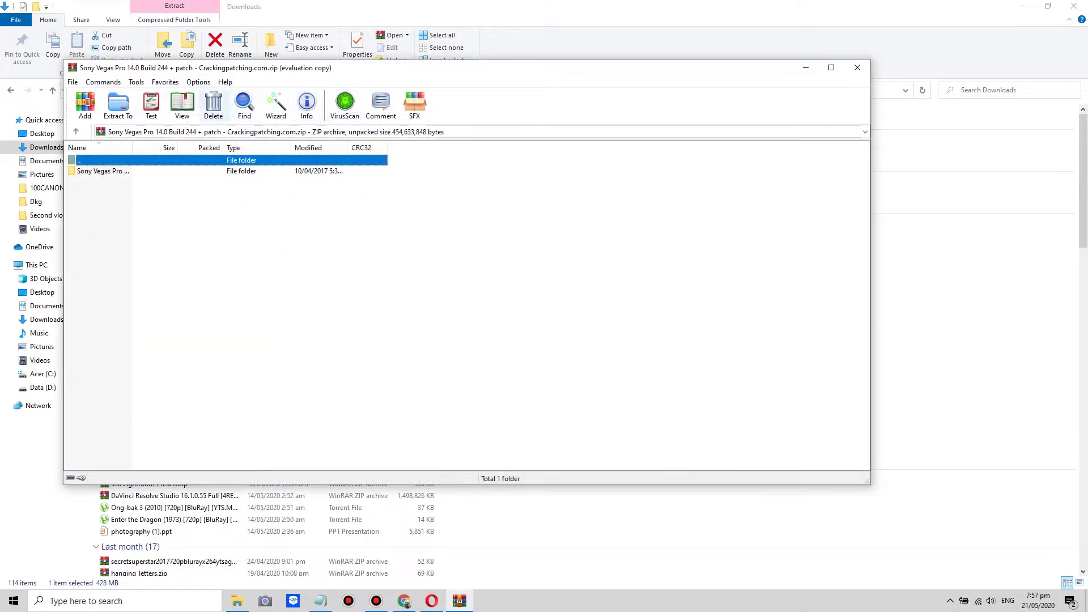
# Extract the archive to its default folder in Downloads and minimize WinRAR
pyautogui.click(118, 105)
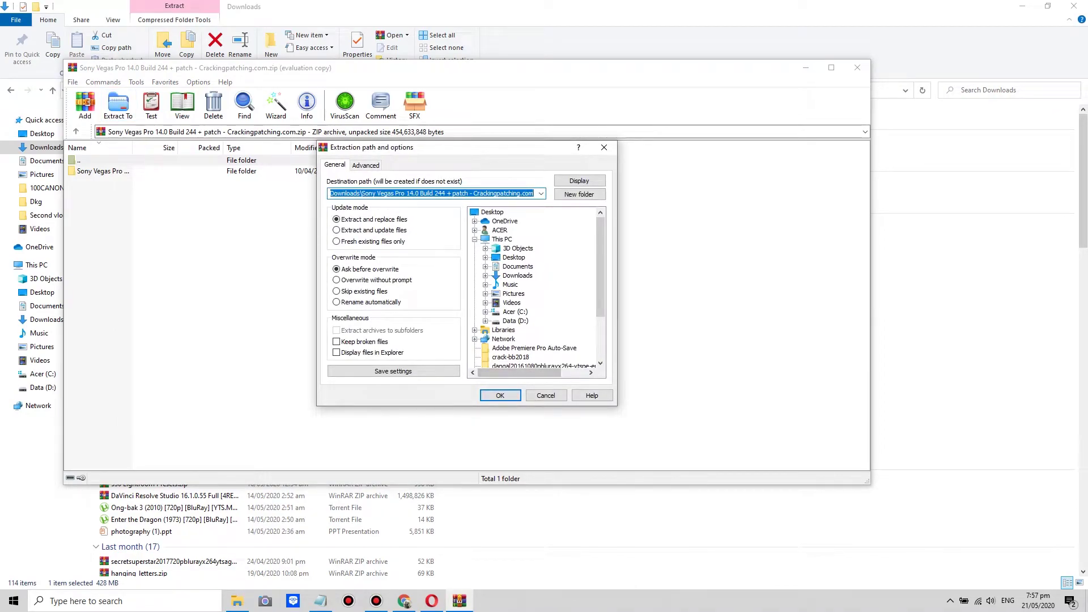
pyautogui.click(500, 395)
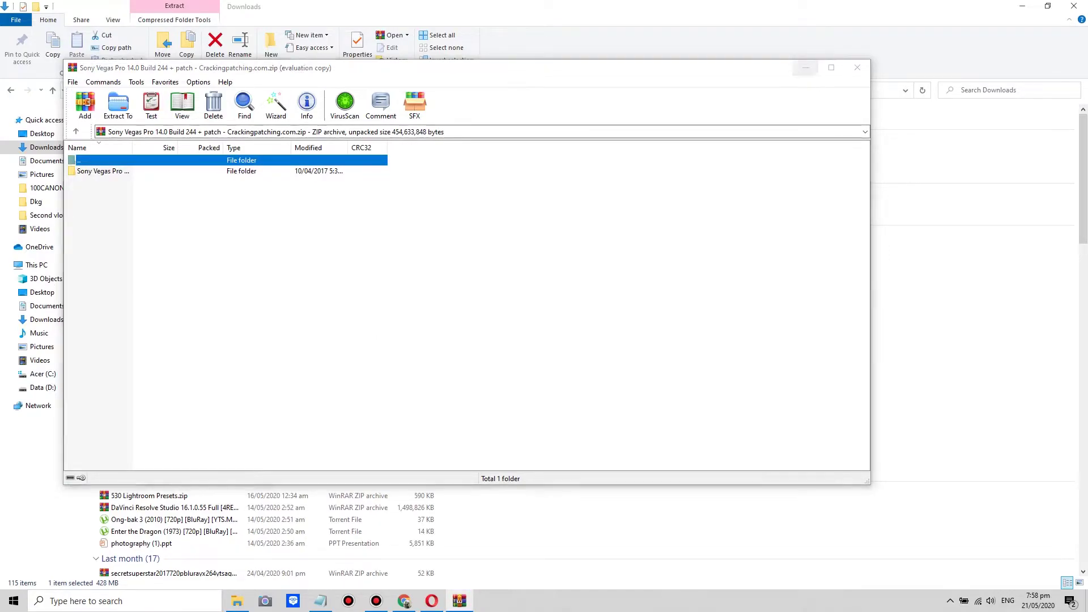
pyautogui.click(806, 68)
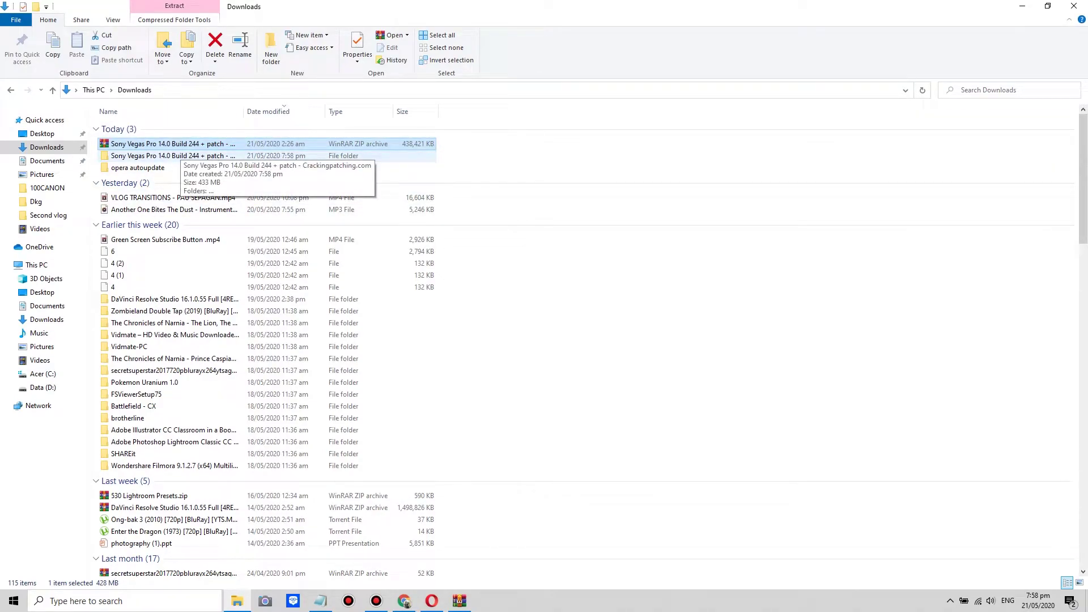
# Open the extracted Sony Vegas Pro 14.0 folder in Downloads and its inner folder of the same name
pyautogui.click(180, 155)
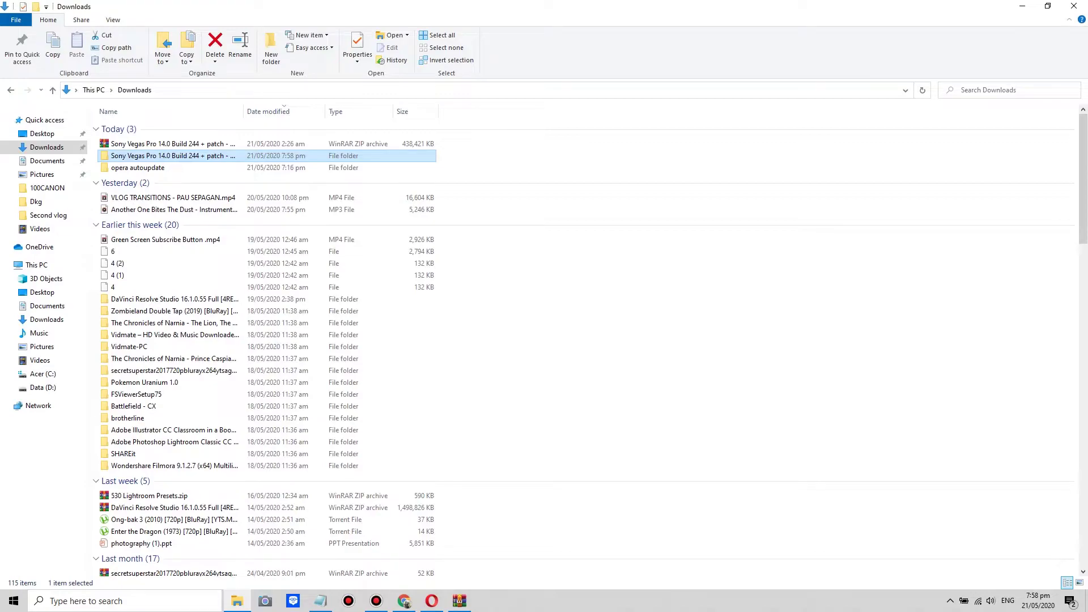
pyautogui.press('Return')
pyautogui.doubleClick(173, 128)
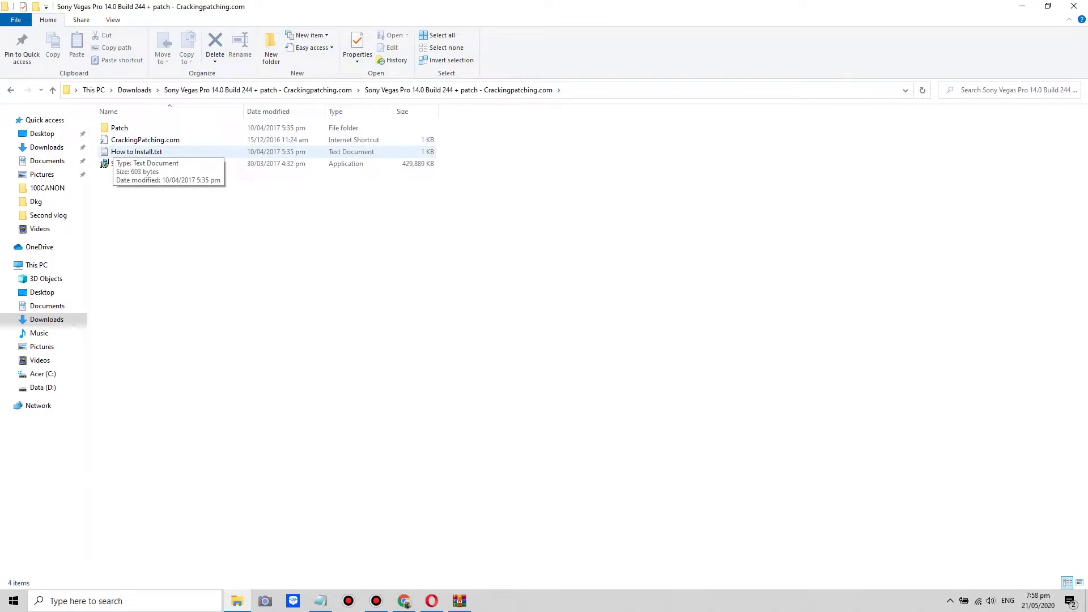
# Read the five installation instructions in How to Install.txt line by line, and close the file
pyautogui.click(113, 152)
pyautogui.press('Return')
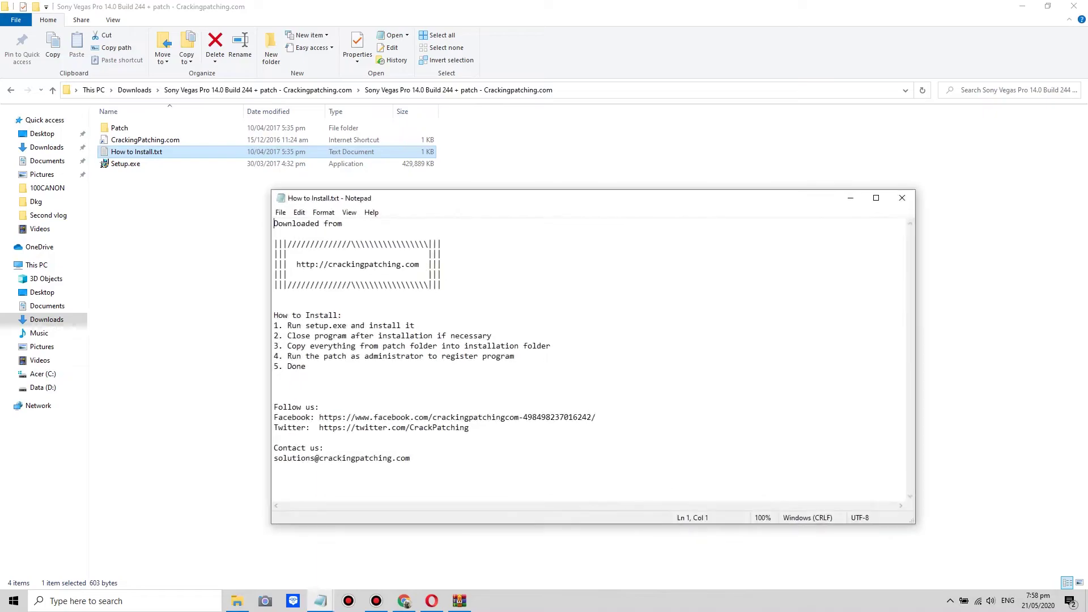
pyautogui.moveTo(287, 326); pyautogui.dragTo(415, 326)
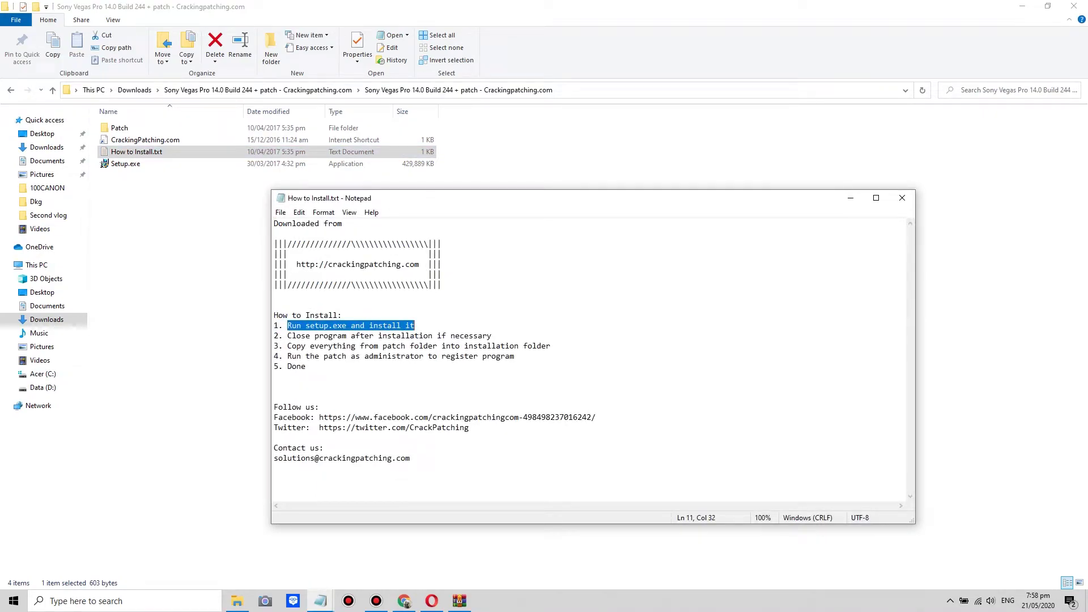
pyautogui.moveTo(283, 335); pyautogui.dragTo(492, 335)
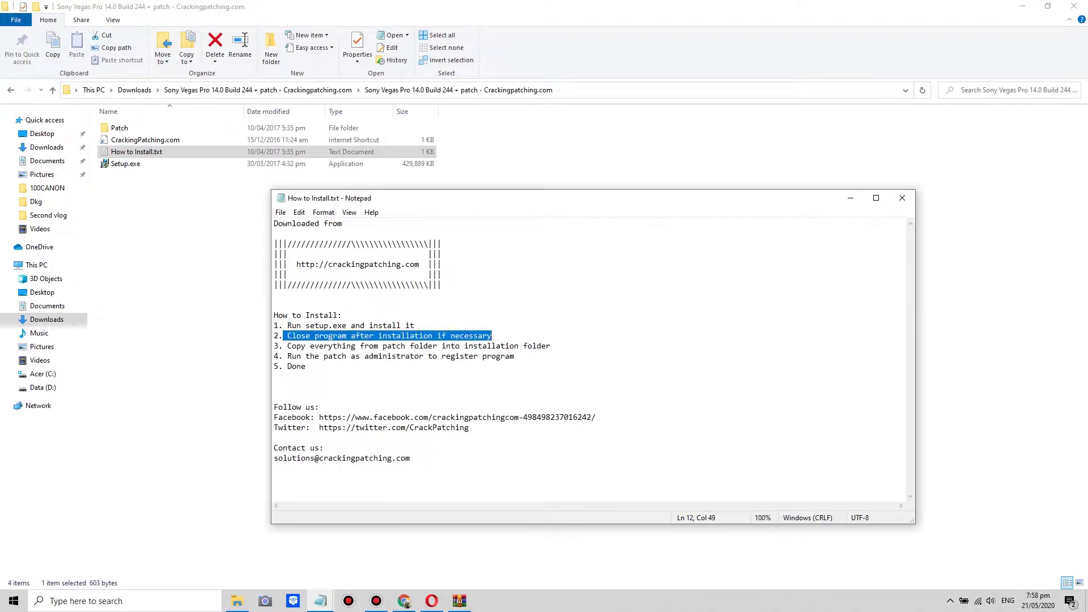
pyautogui.moveTo(287, 346); pyautogui.dragTo(550, 346)
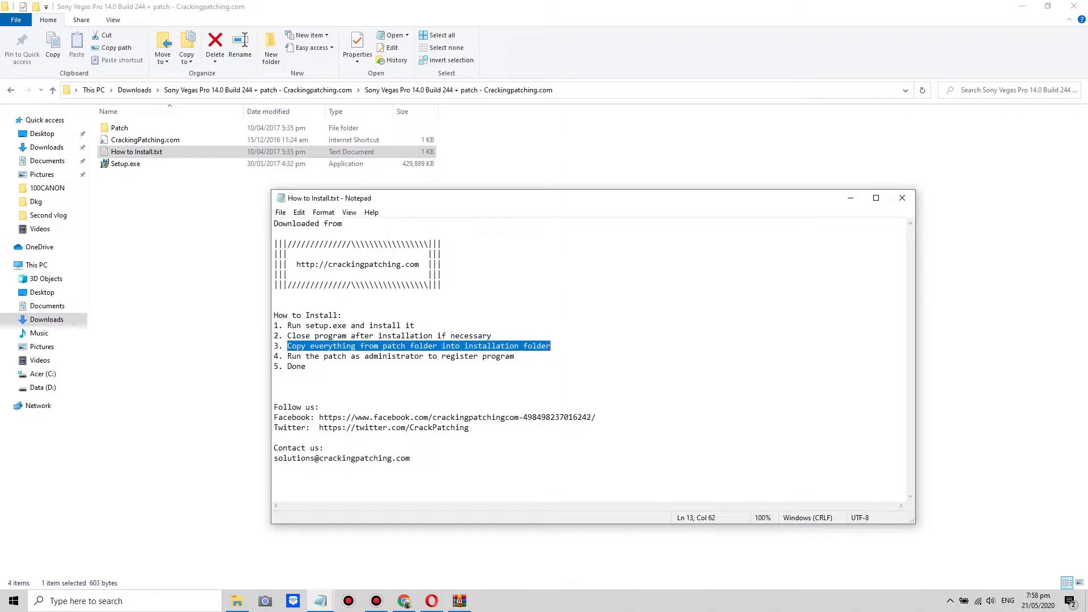
pyautogui.moveTo(287, 356); pyautogui.dragTo(515, 356)
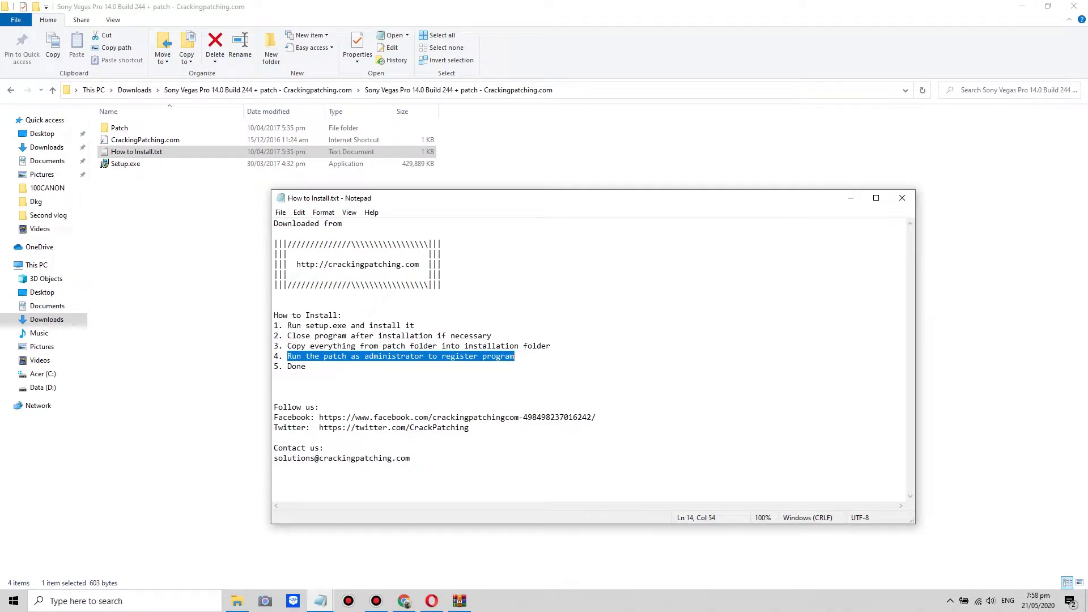
pyautogui.moveTo(288, 366); pyautogui.dragTo(306, 367)
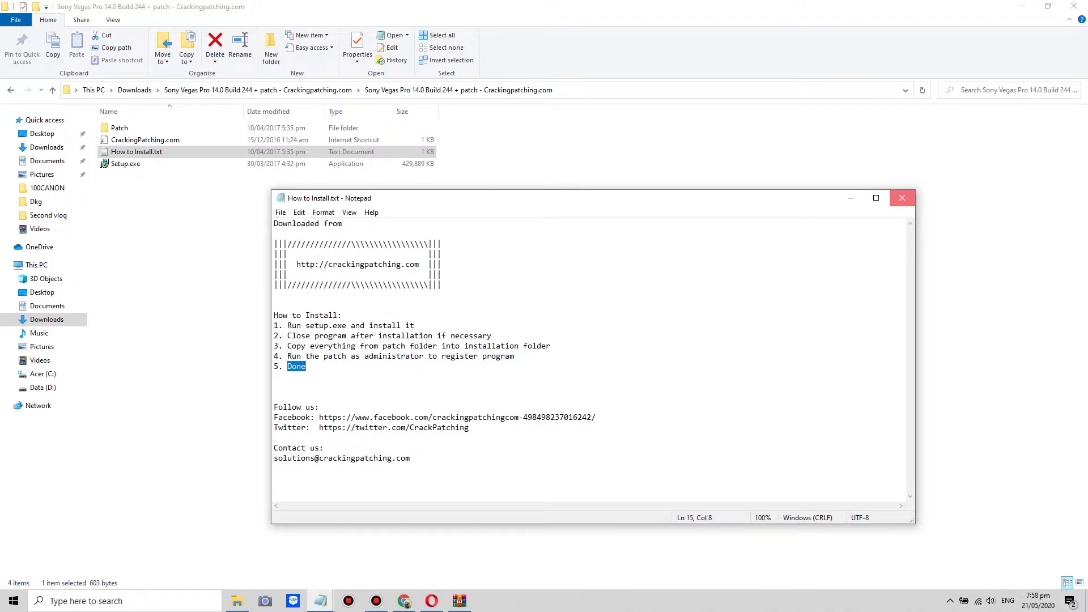
pyautogui.click(902, 197)
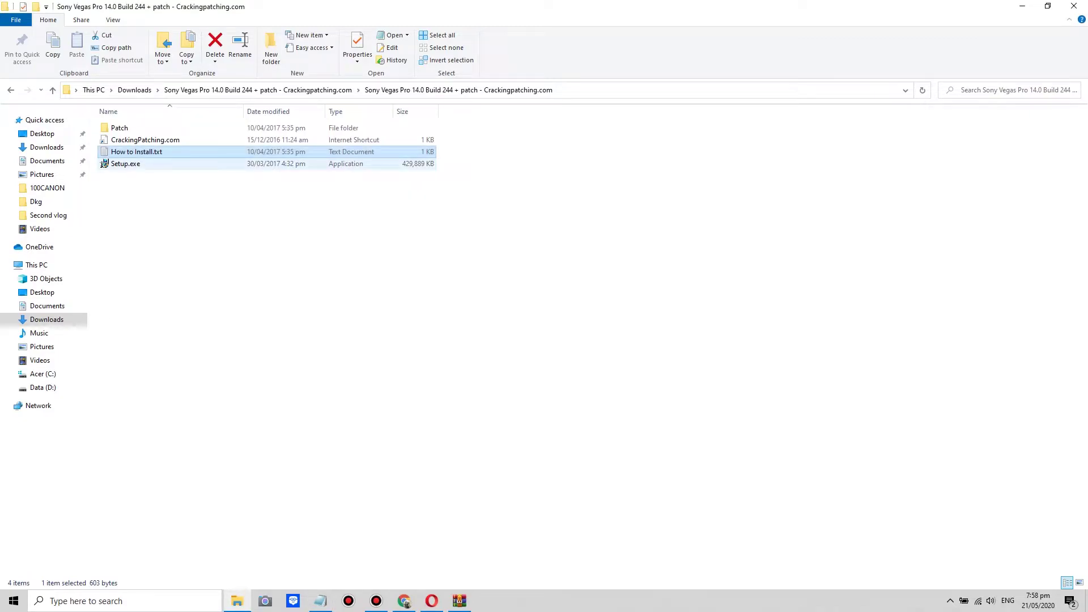
# Run Setup.exe and install VEGAS Pro 14.0 in English to C:\Program Files\VEGAS\VEGAS Pro 14.0\, accepting the license agreement
pyautogui.click(104, 165)
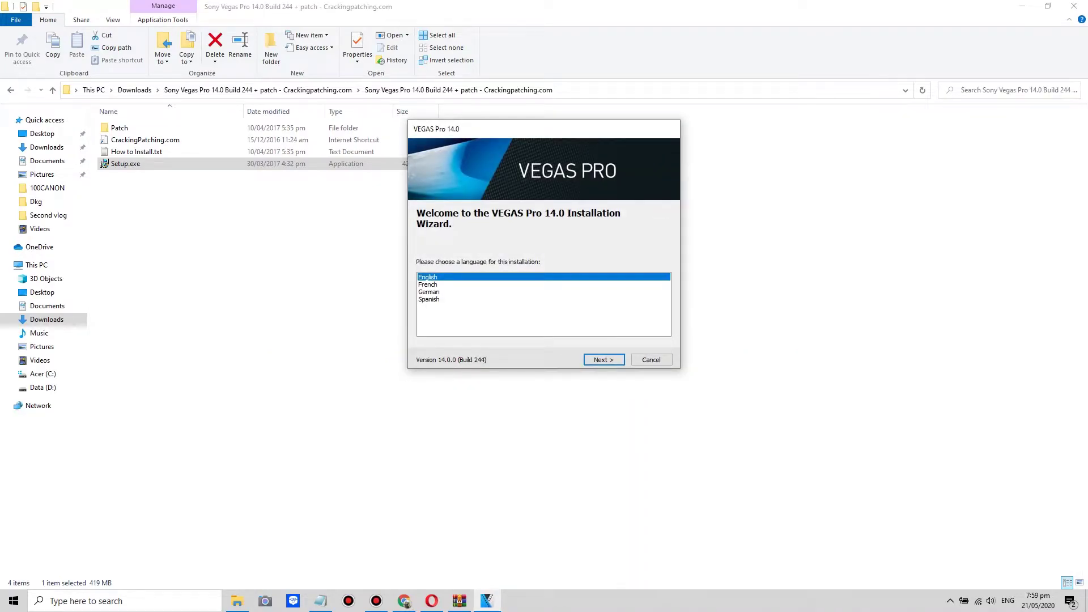
pyautogui.press('Return')
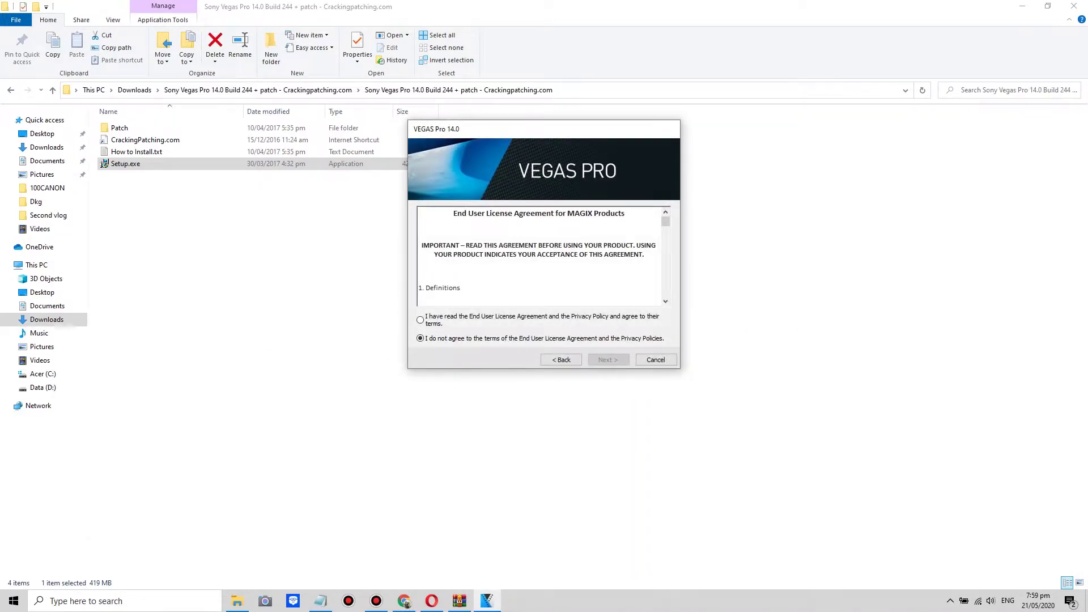
pyautogui.click(420, 320)
pyautogui.click(608, 360)
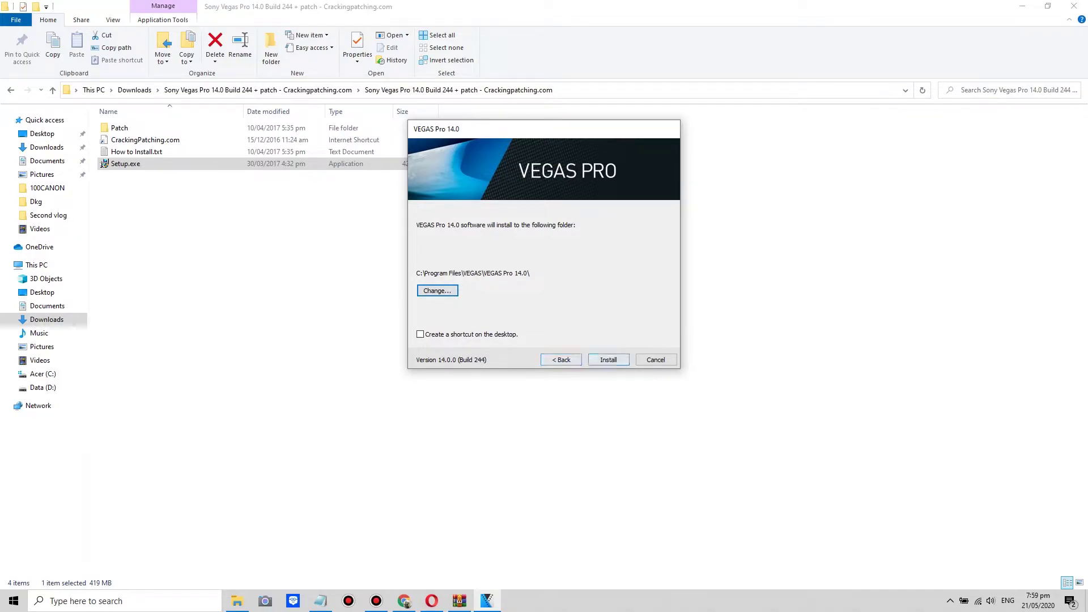
pyautogui.press('Return')
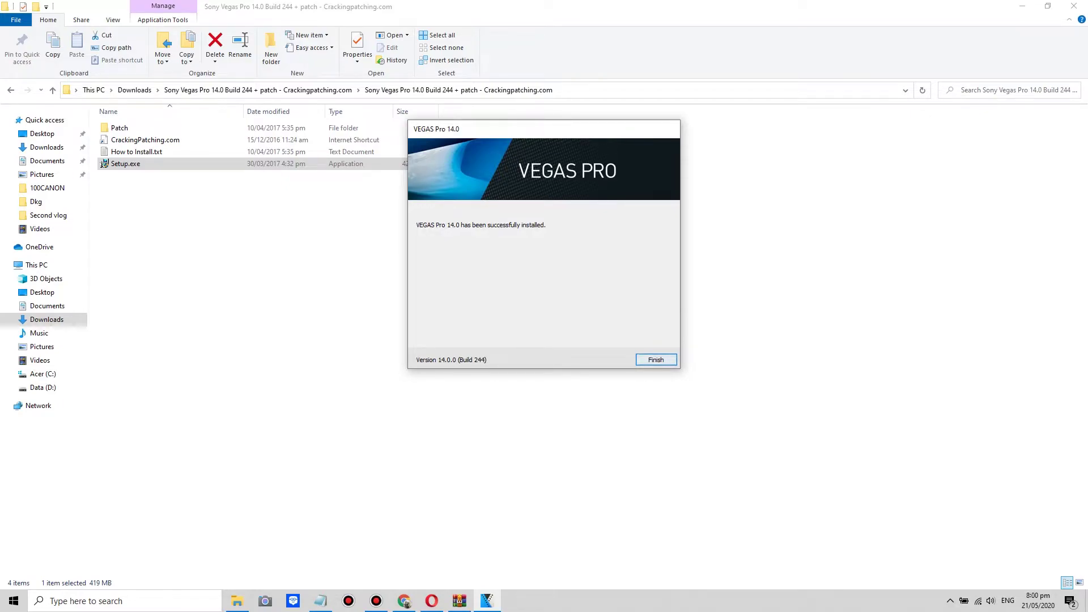
pyautogui.press('Return')
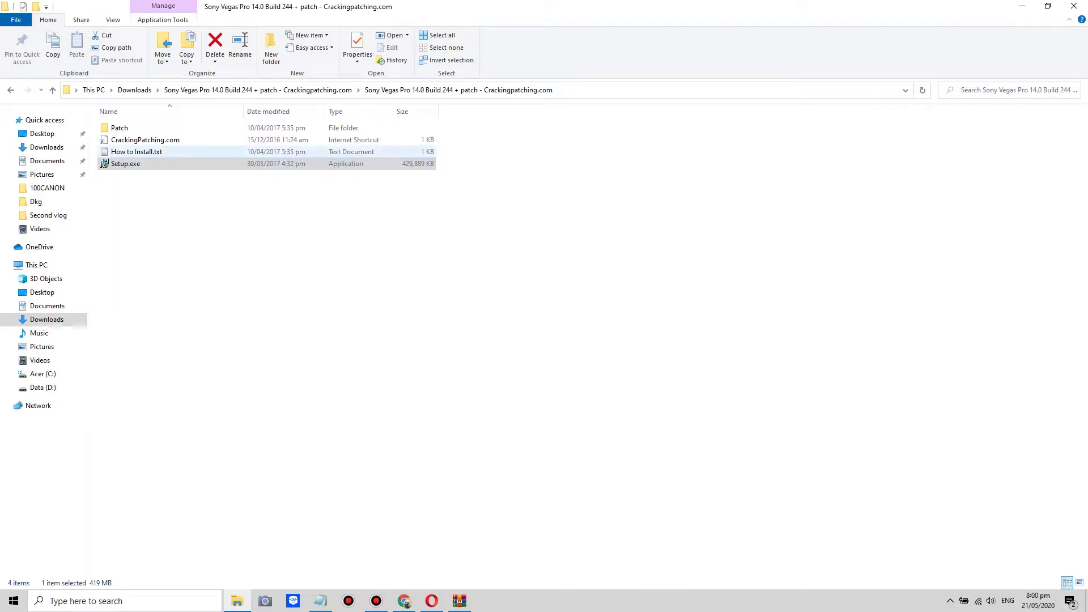
# Recheck How to Install.txt and copy VEGAS14-244_patch_b12.exe from the Patch folder
pyautogui.doubleClick(136, 152)
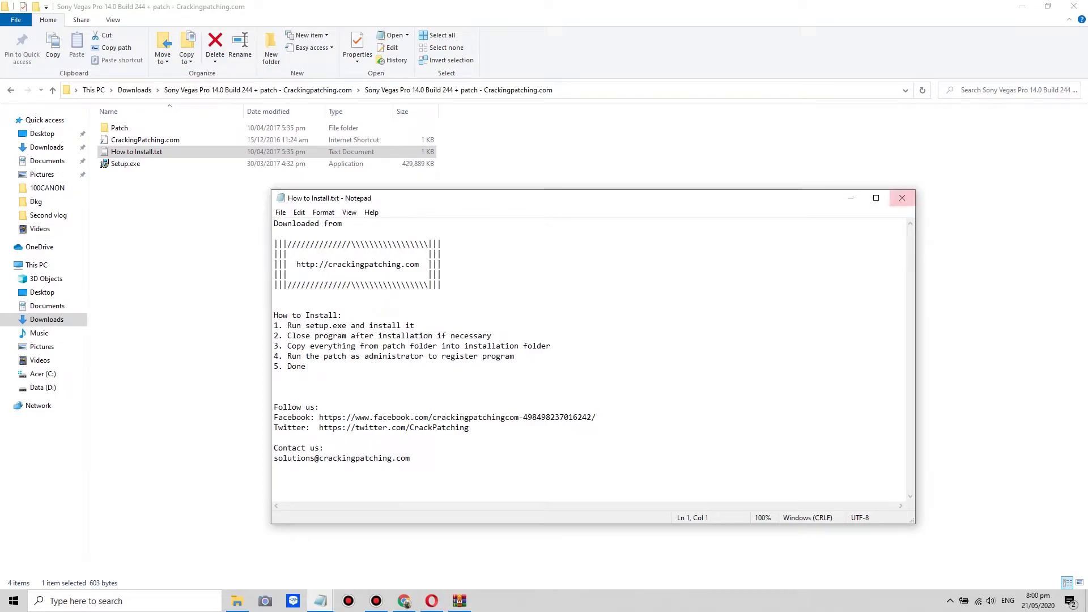
pyautogui.click(902, 198)
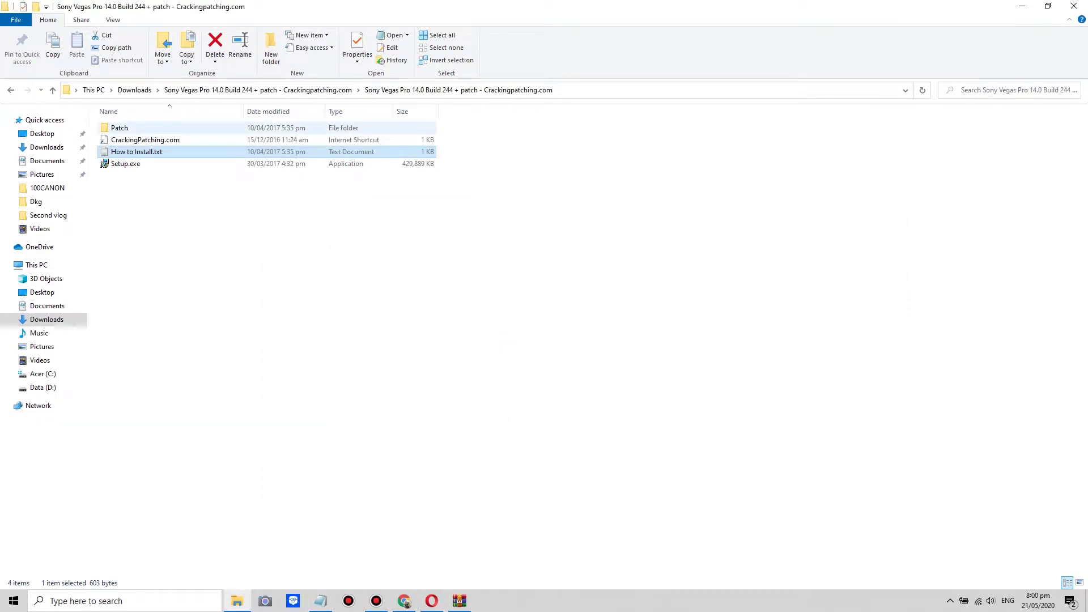
pyautogui.doubleClick(120, 127)
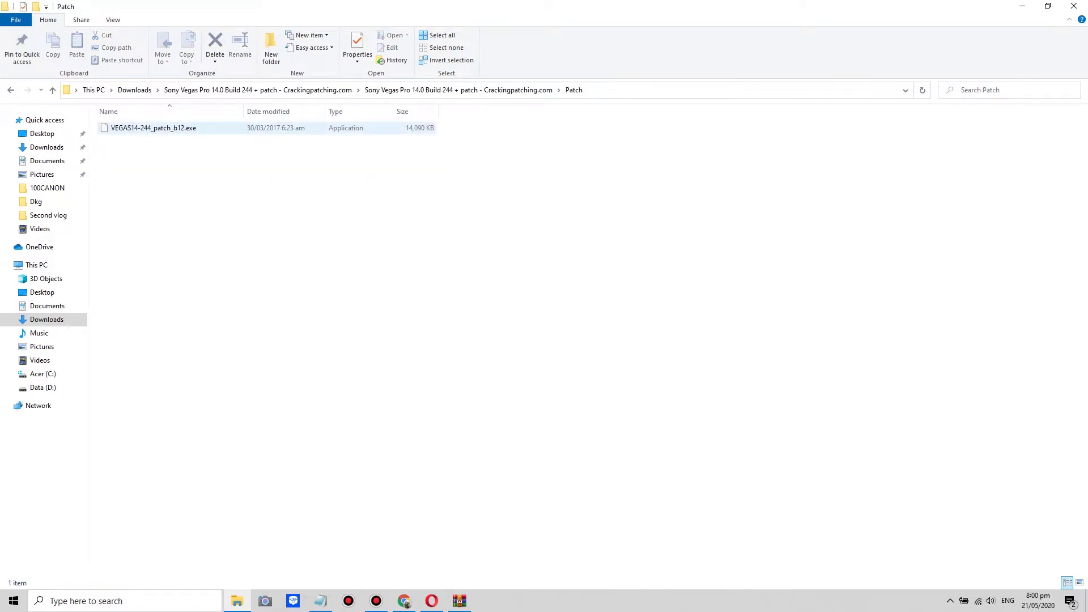
pyautogui.click(153, 128)
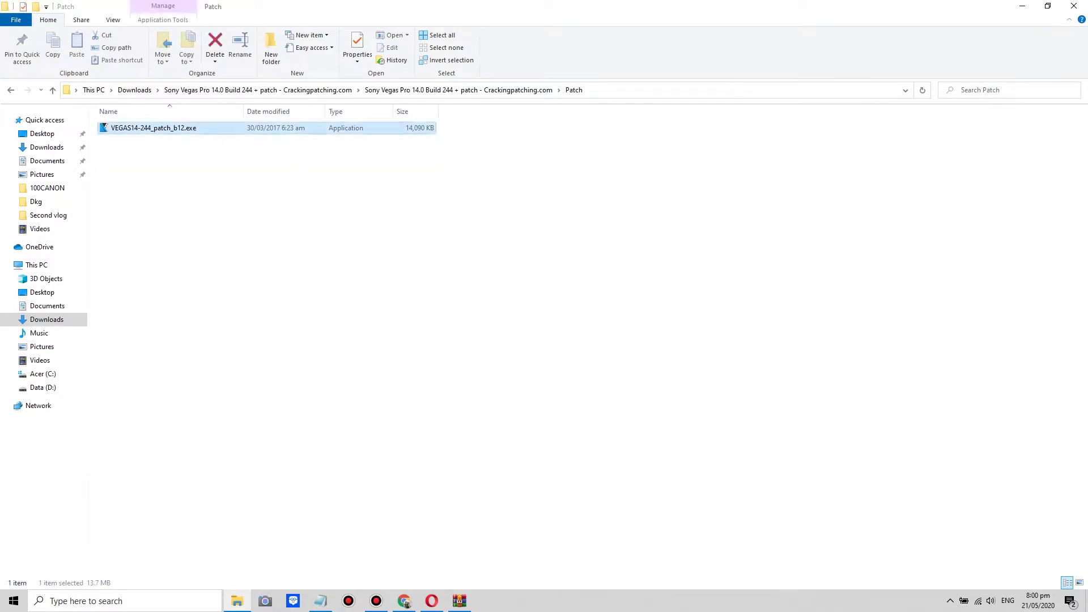
pyautogui.rightClick(181, 130)
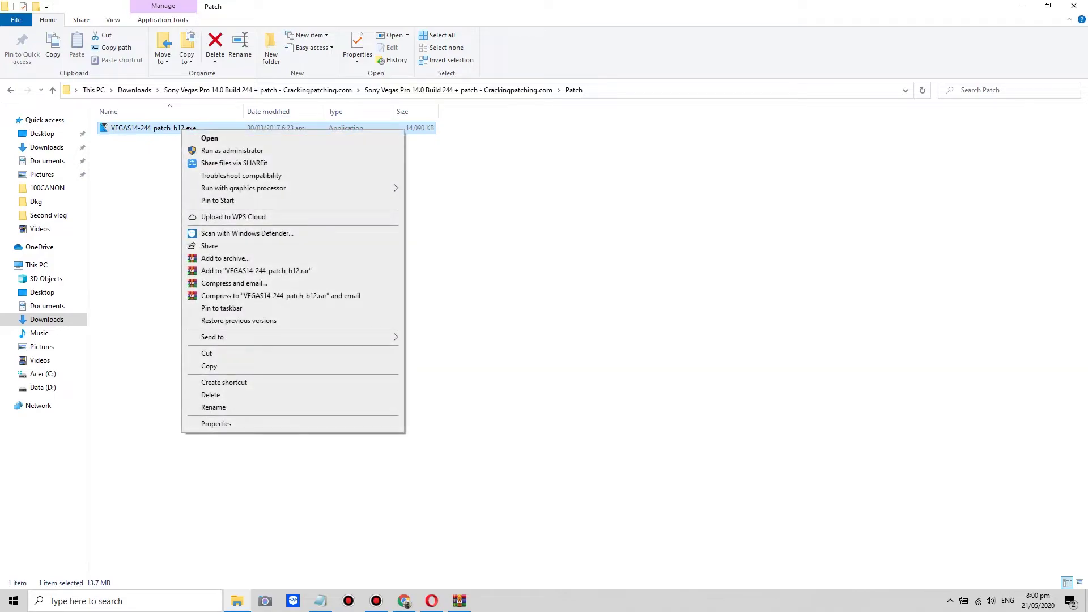
pyautogui.click(209, 366)
# Open the VEGAS Pro 14.0 installation folder at C:\Program Files\VEGAS\VEGAS Pro 14.0
pyautogui.click(43, 388)
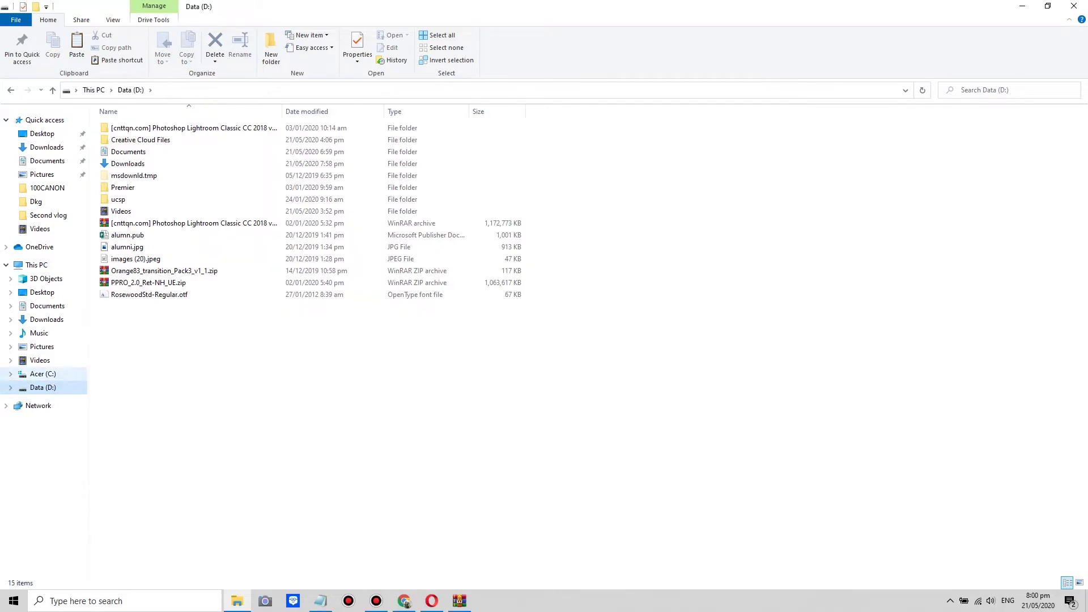
pyautogui.click(42, 374)
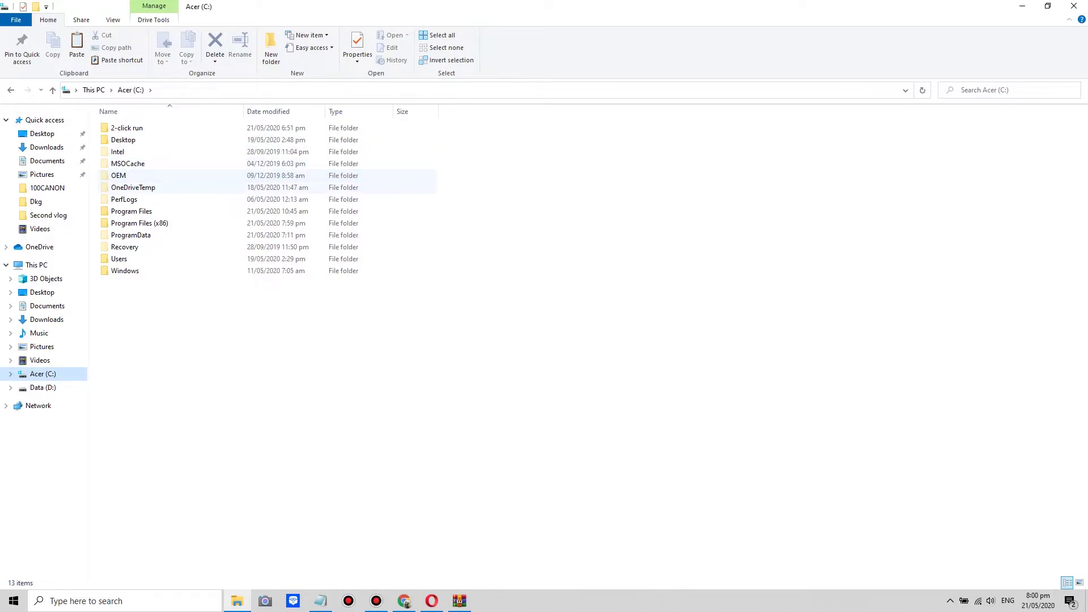
pyautogui.doubleClick(132, 211)
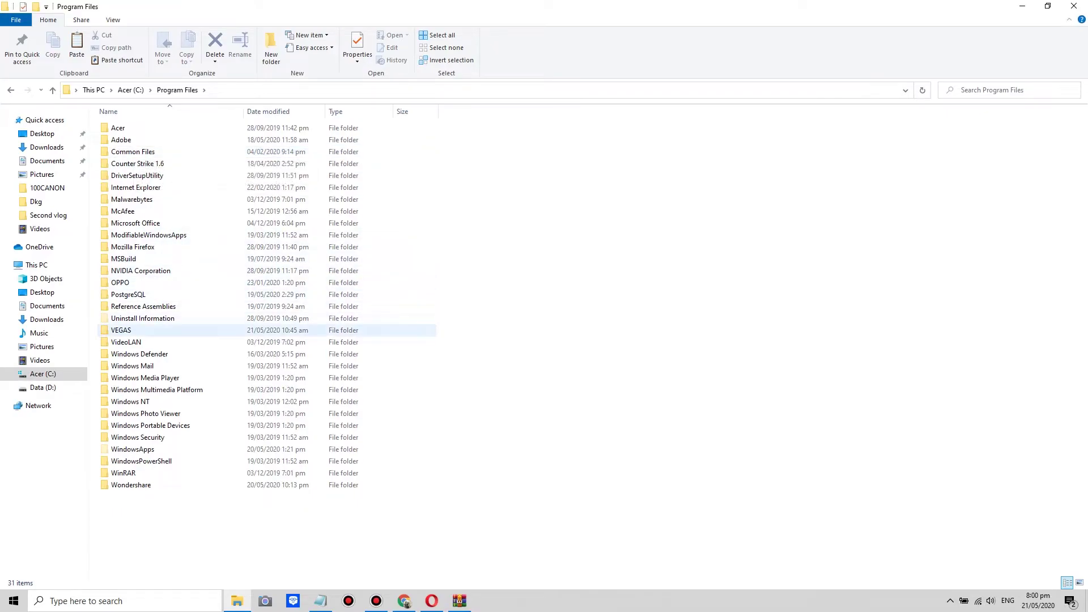
pyautogui.doubleClick(120, 330)
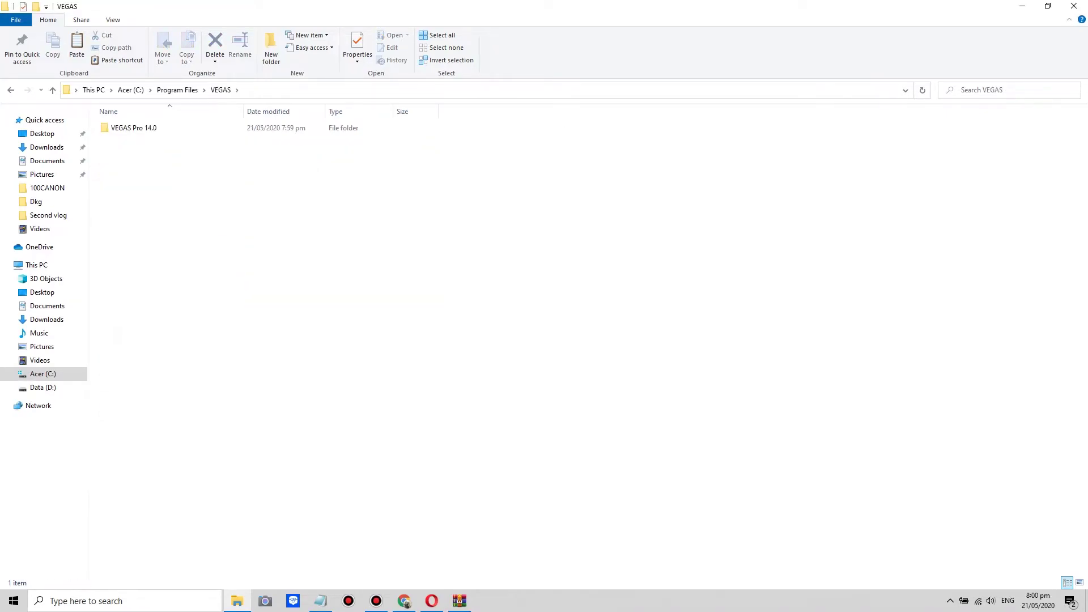
pyautogui.doubleClick(170, 128)
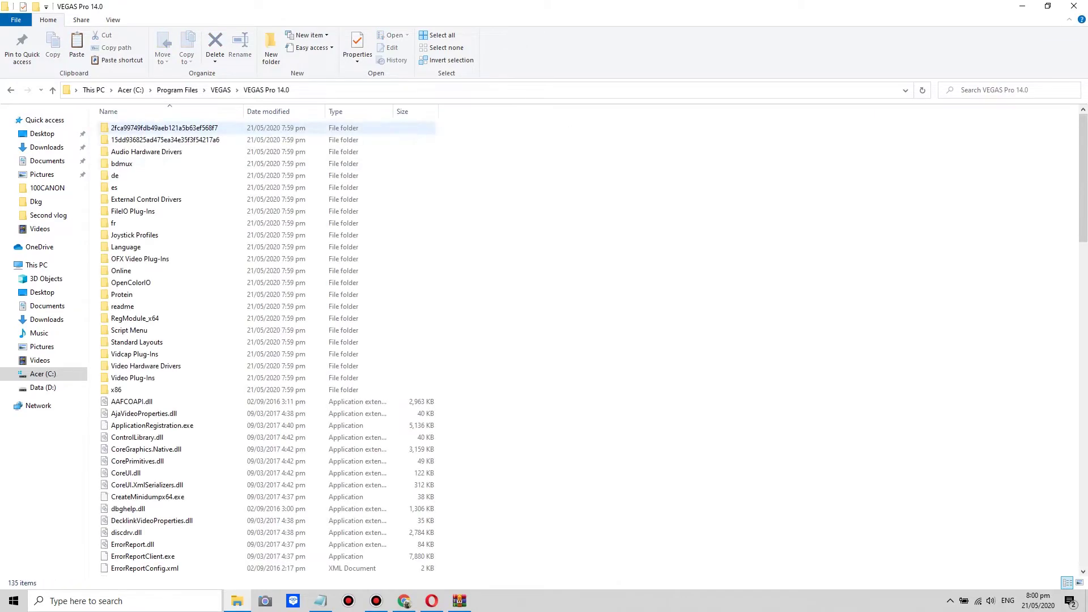
# Paste the copied patch file into the VEGAS Pro 14.0 folder, replacing the existing file and granting administrator permission
pyautogui.rightClick(496, 325)
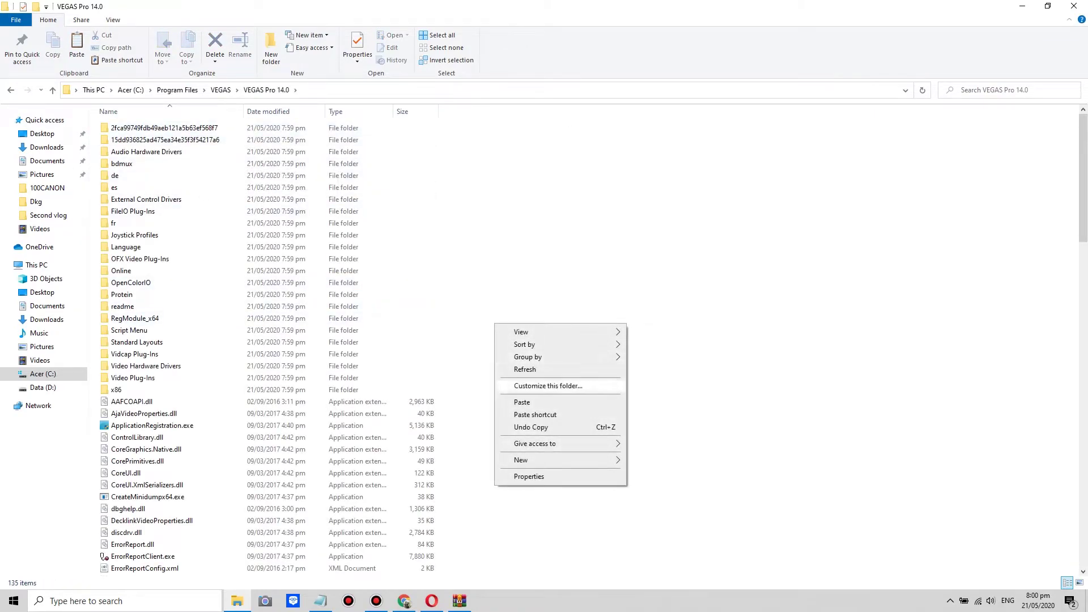
pyautogui.click(522, 401)
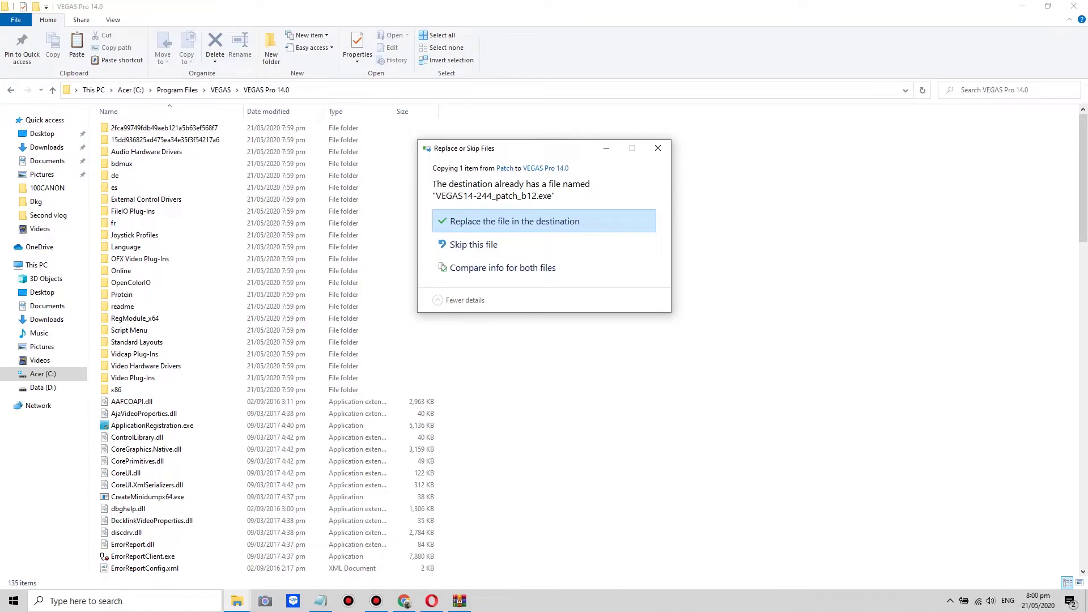
pyautogui.click(527, 221)
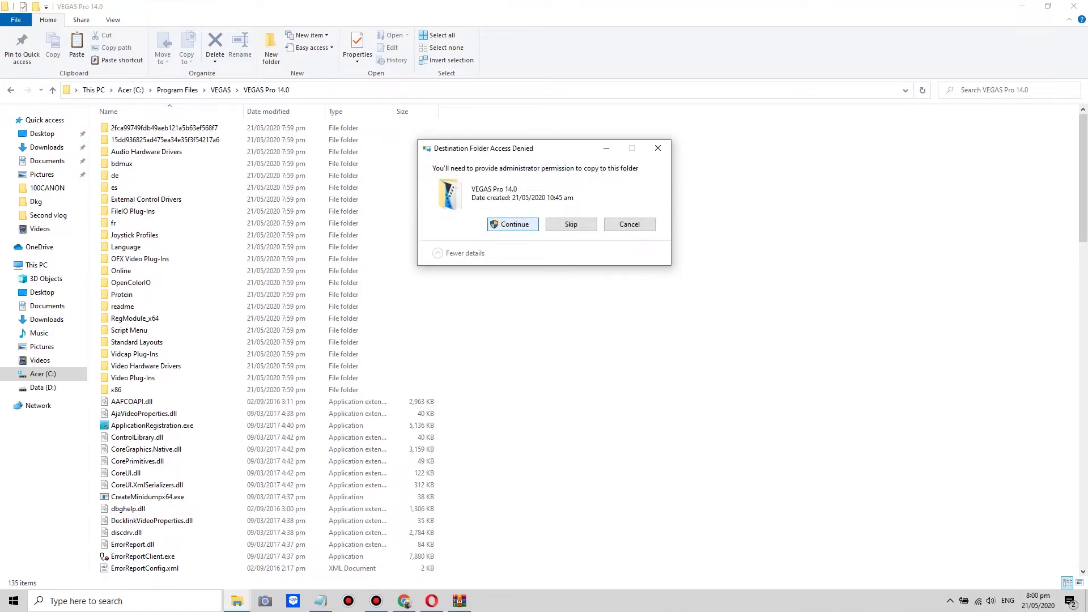
pyautogui.click(513, 224)
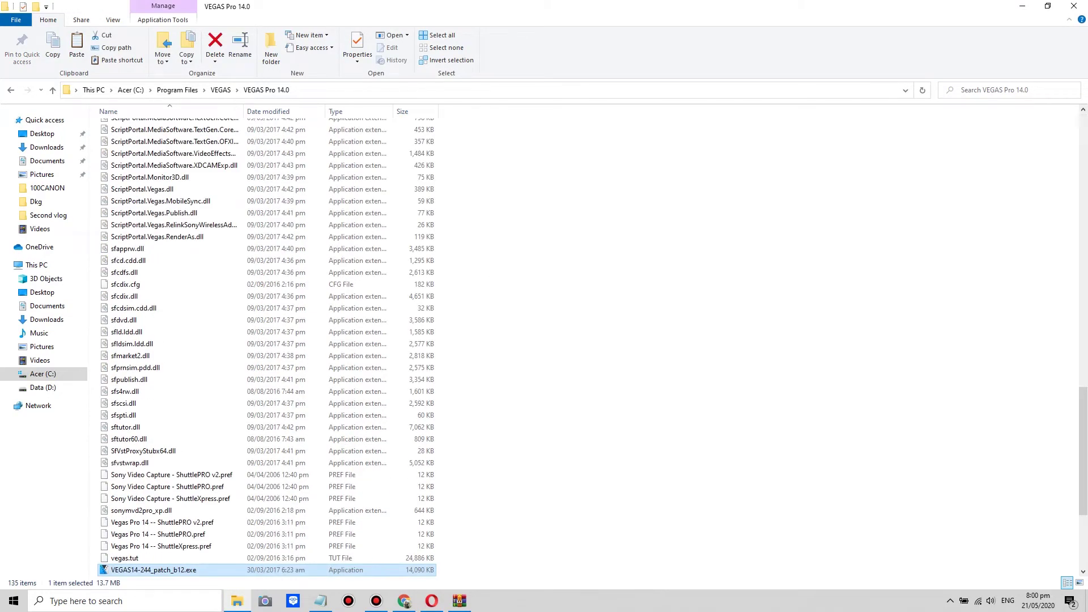
# Create a desktop shortcut for VEGAS14-244_patch_b12.exe in the installation folder
pyautogui.scroll(-4, 266, 391)
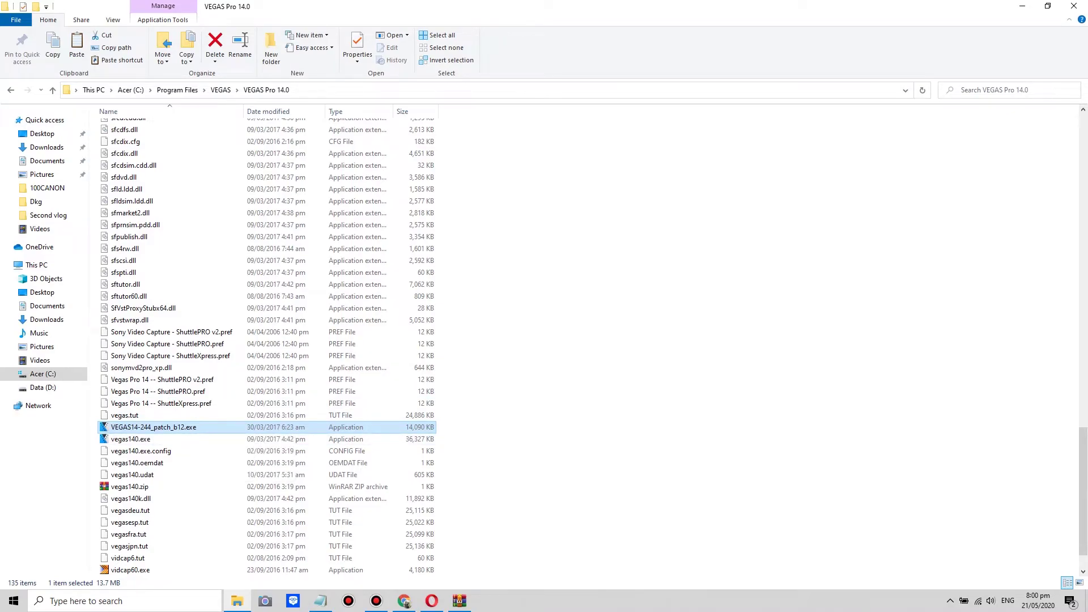
pyautogui.rightClick(186, 427)
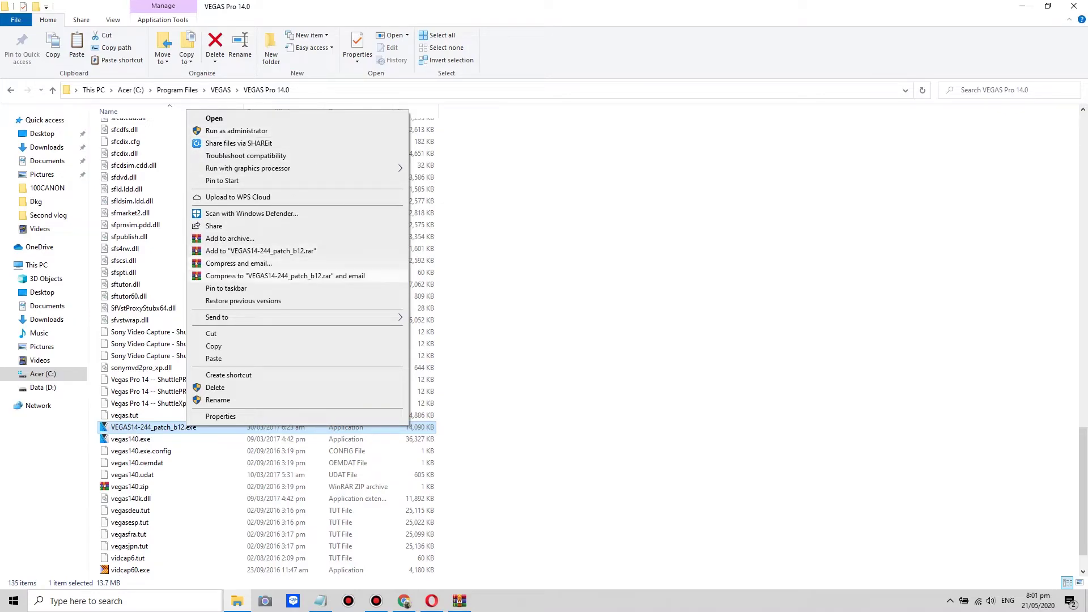
pyautogui.click(238, 374)
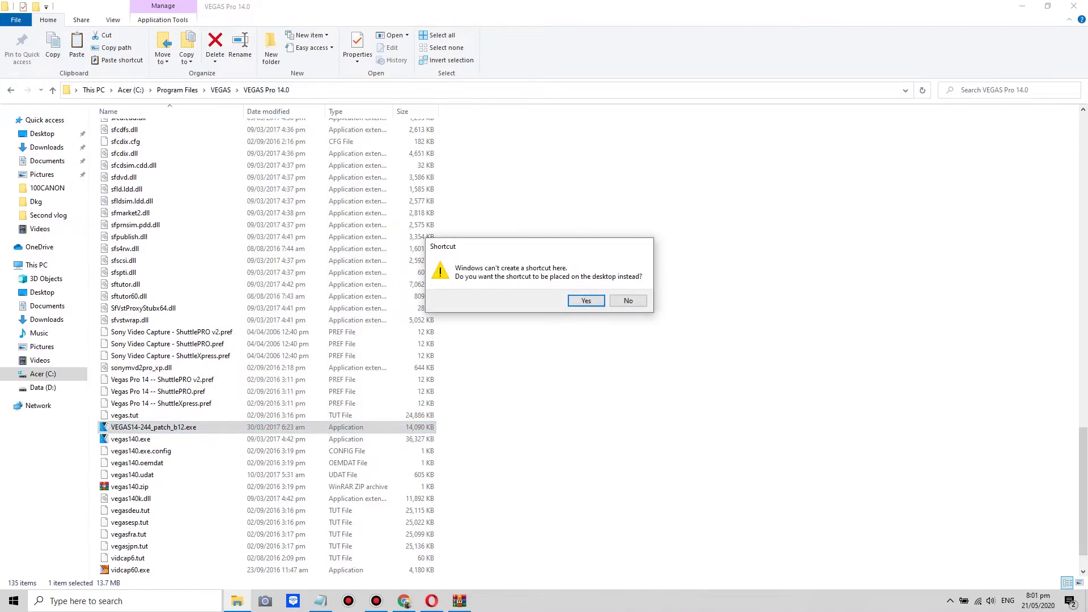
pyautogui.click(586, 300)
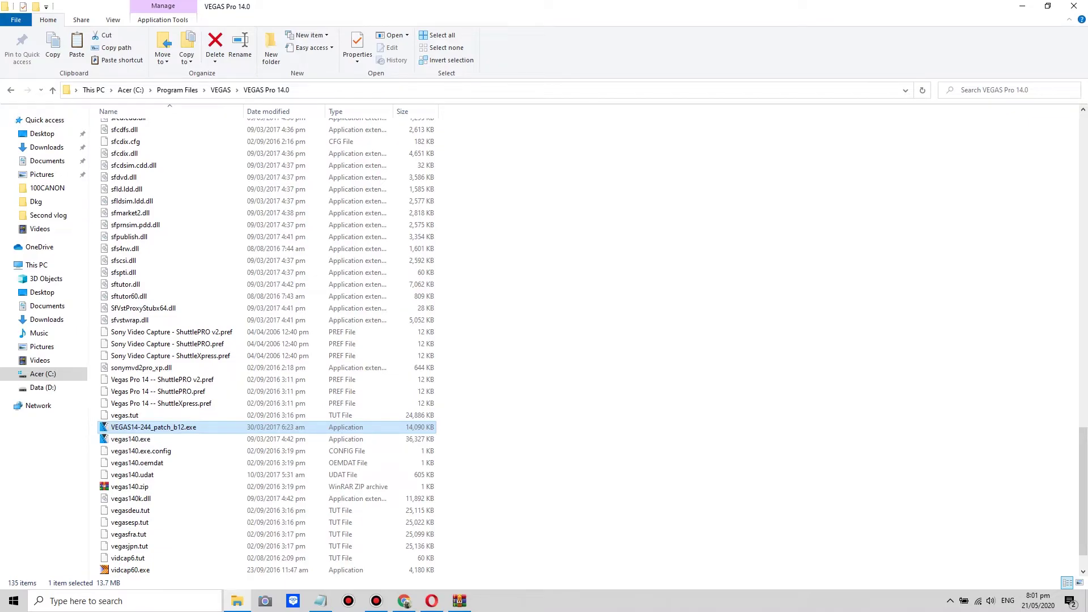
# Run the patch from its desktop shortcut, including Unlock GPU acceleration for H.264 and Dolby AC3 PRO export, and finish its installer
pyautogui.click(1023, 7)
pyautogui.click(279, 368)
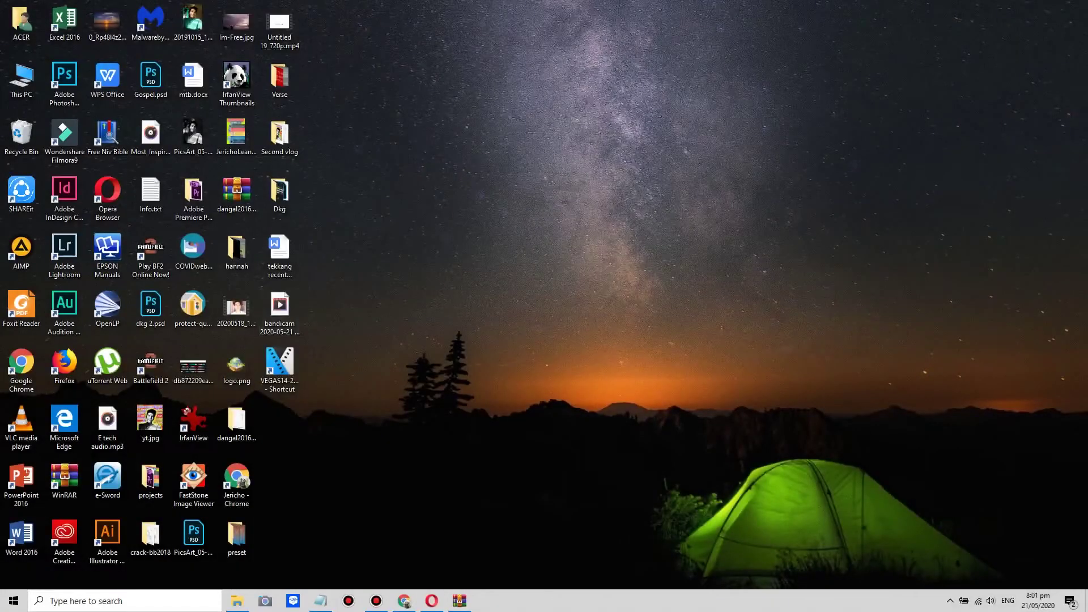
pyautogui.rightClick(279, 359)
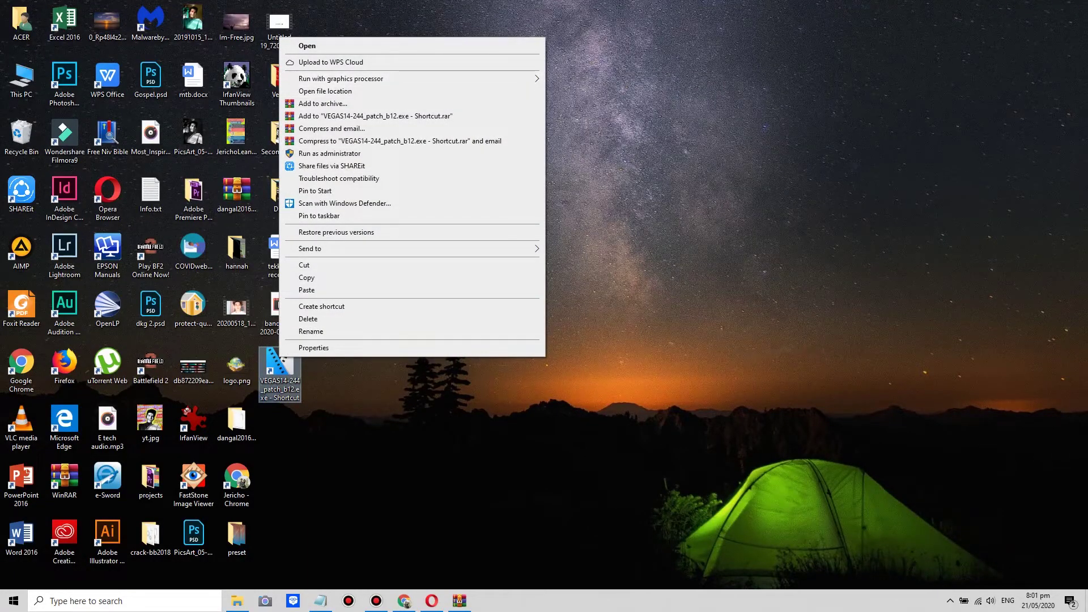
pyautogui.press('Escape')
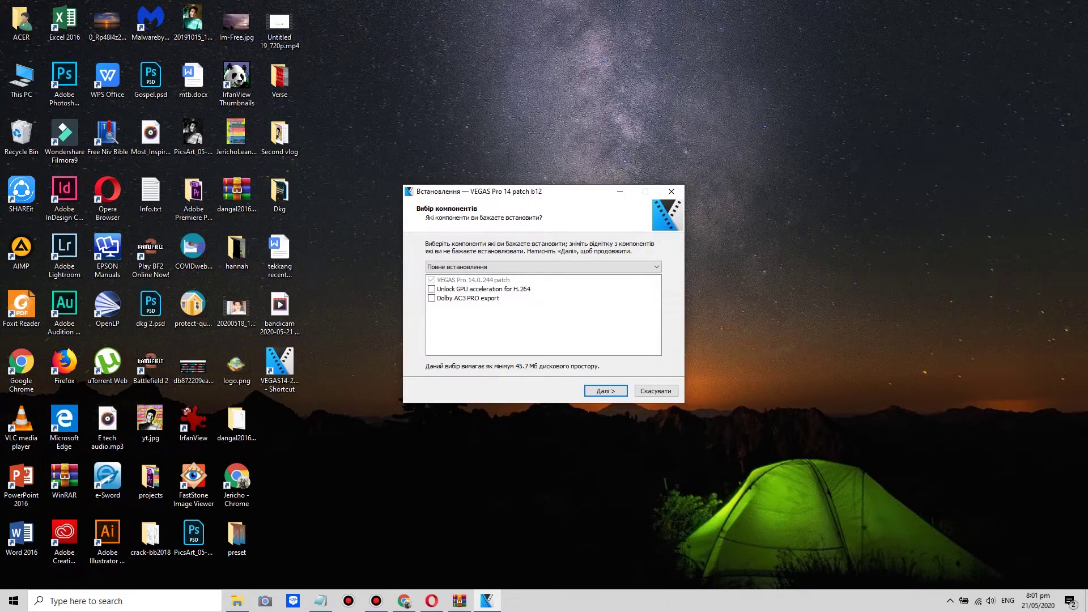
pyautogui.click(432, 289)
pyautogui.click(431, 298)
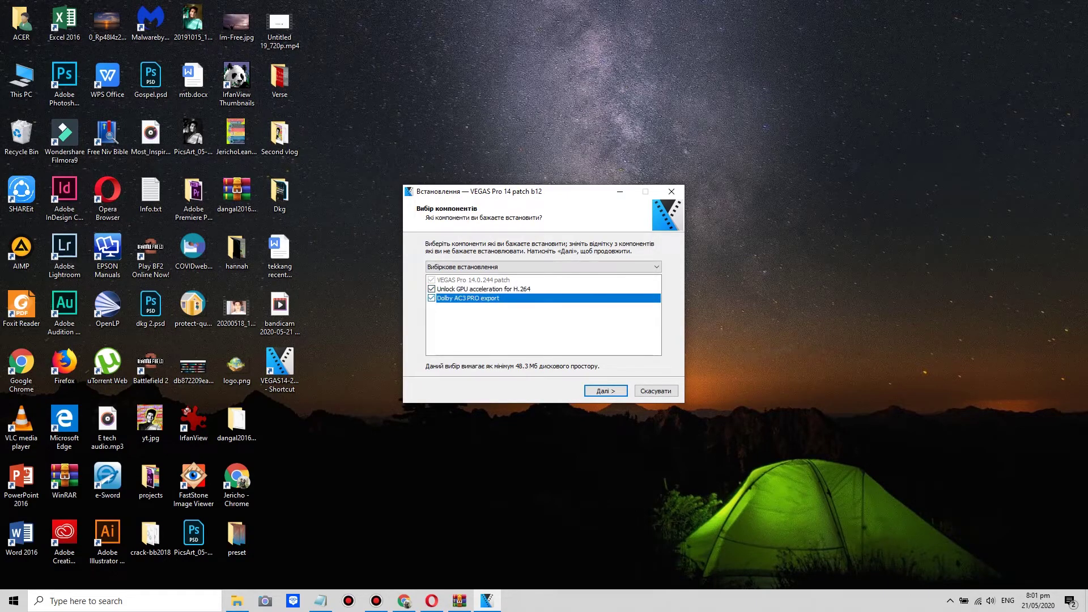
pyautogui.click(606, 391)
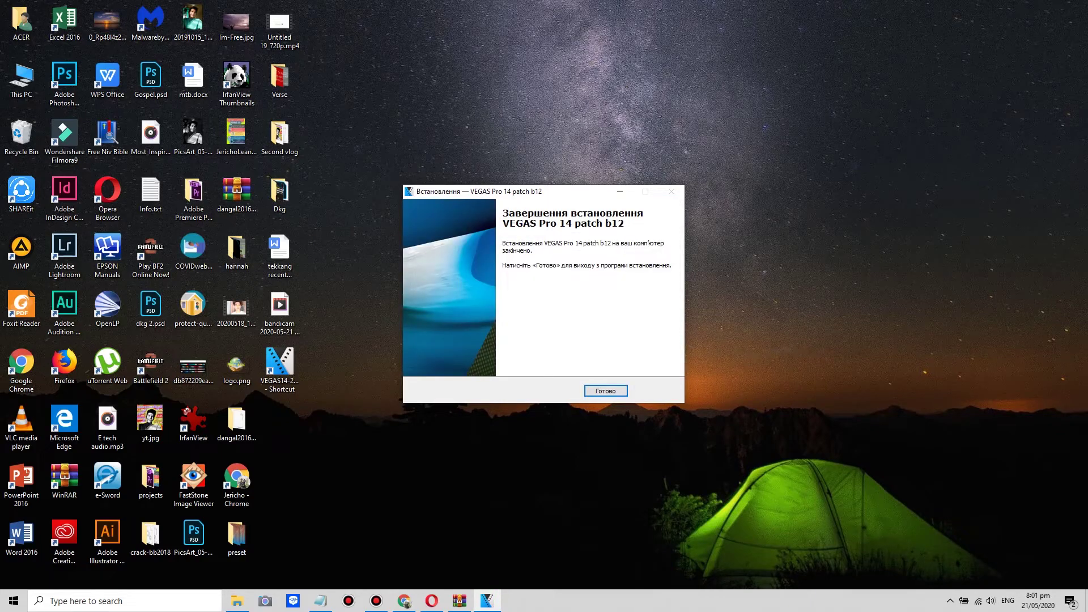
pyautogui.press('Return')
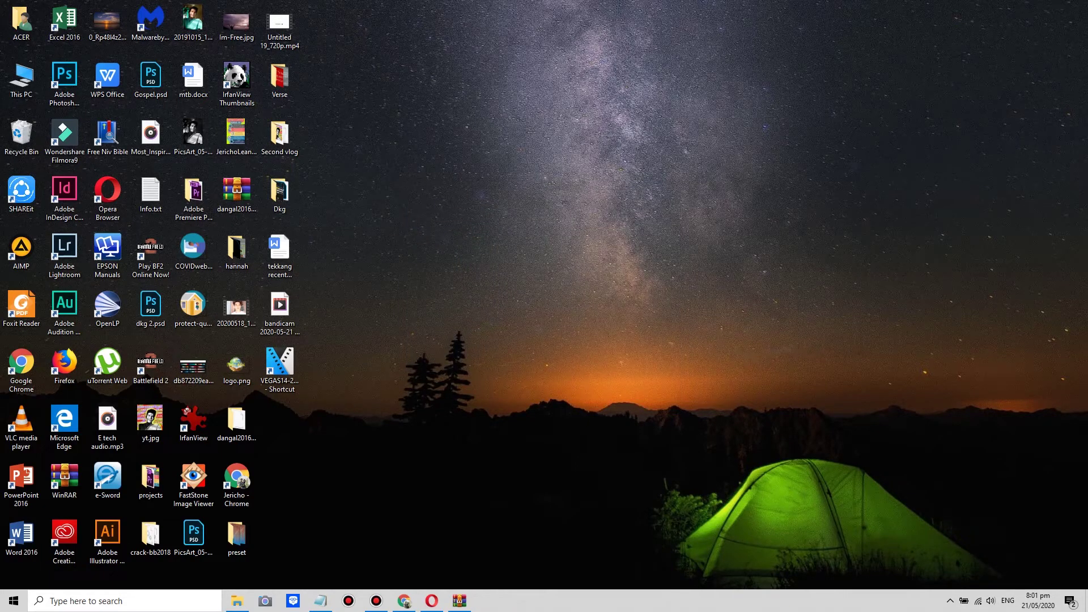
# Delete the VEGAS14-244_patch_b12.exe shortcut from the desktop
pyautogui.click(280, 368)
pyautogui.press('Return')
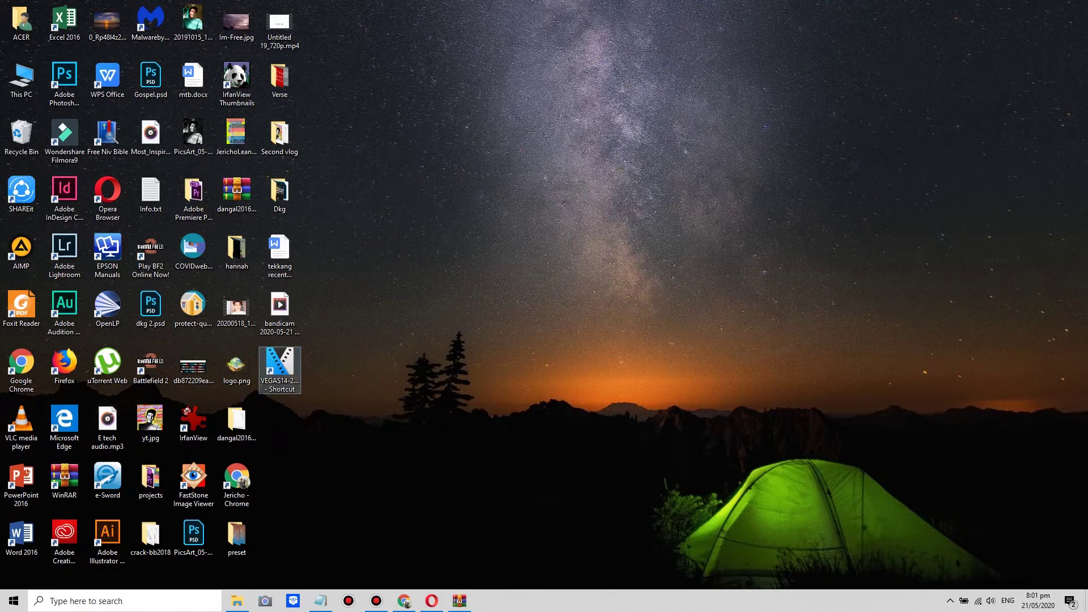
pyautogui.rightClick(283, 366)
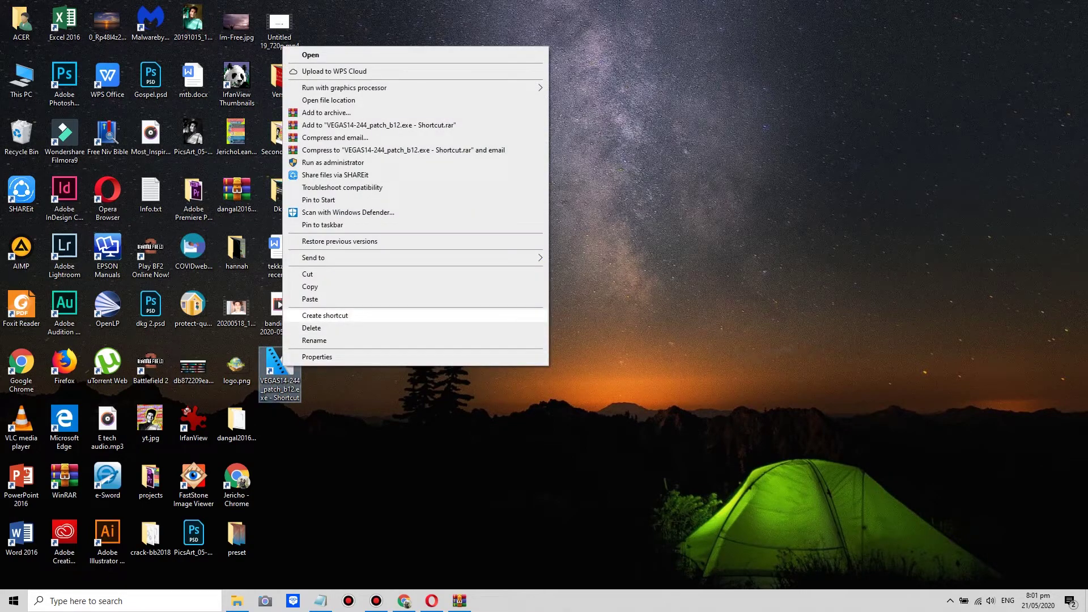
pyautogui.click(311, 328)
# Search Windows for "vegas" and pin Vegas Pro 14.0 (64-bit) to the taskbar
pyautogui.click(106, 601)
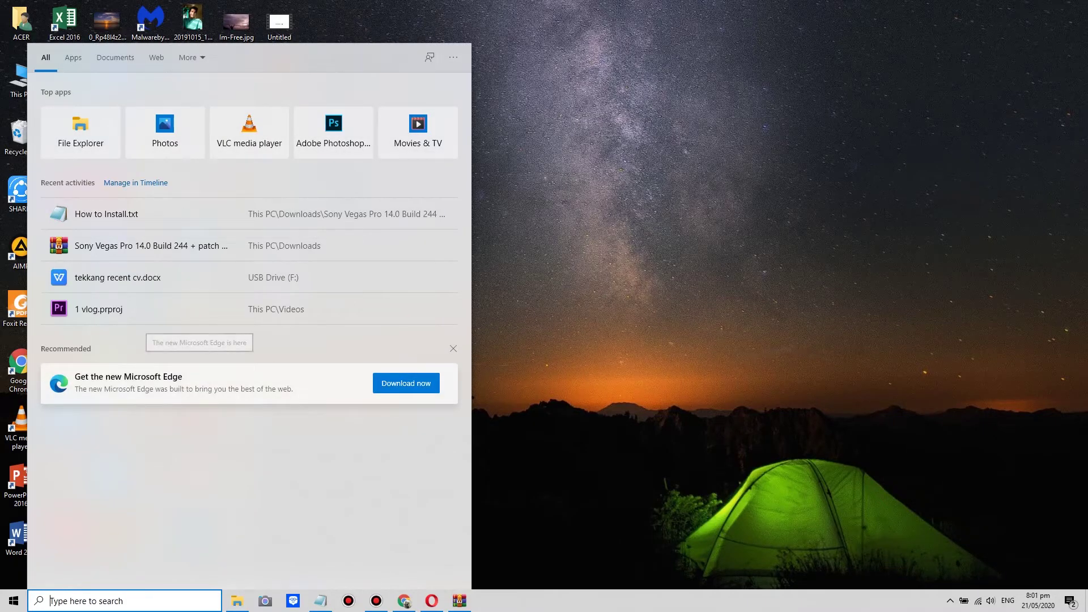
pyautogui.write('vegas')
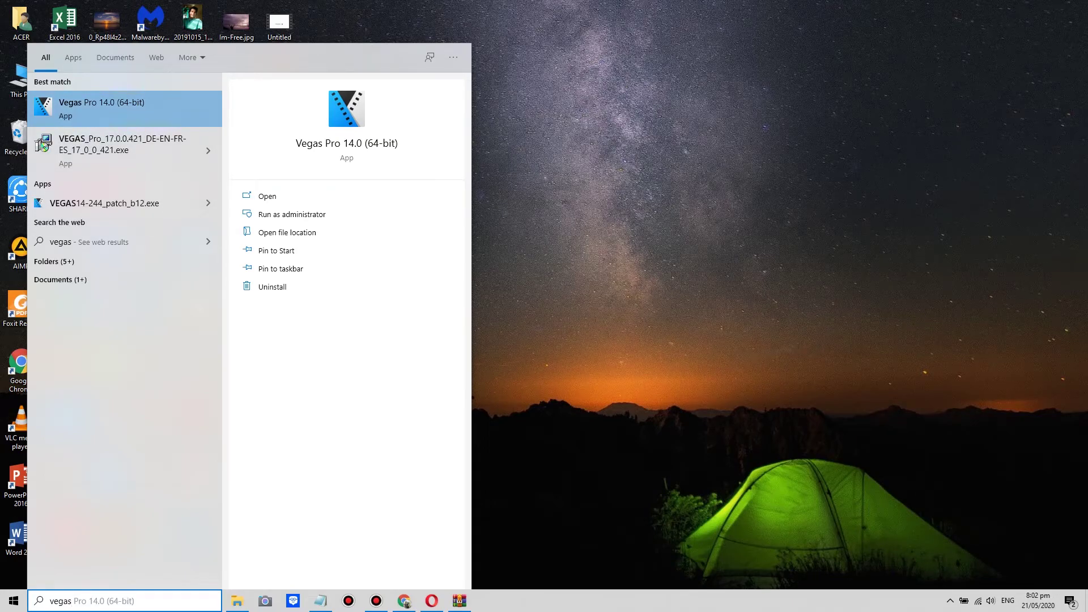
pyautogui.rightClick(138, 118)
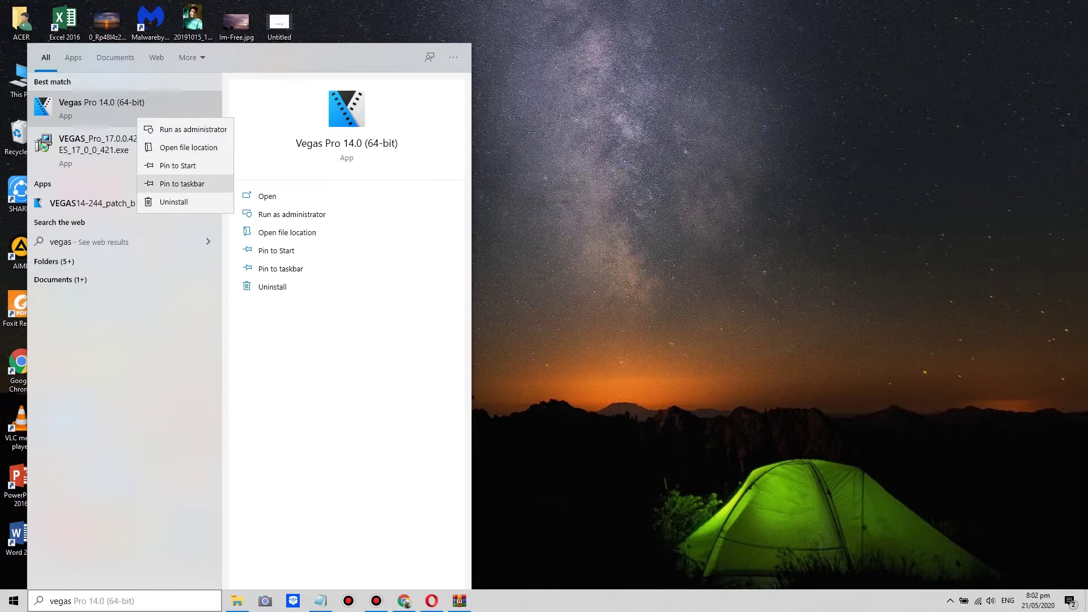
pyautogui.click(182, 184)
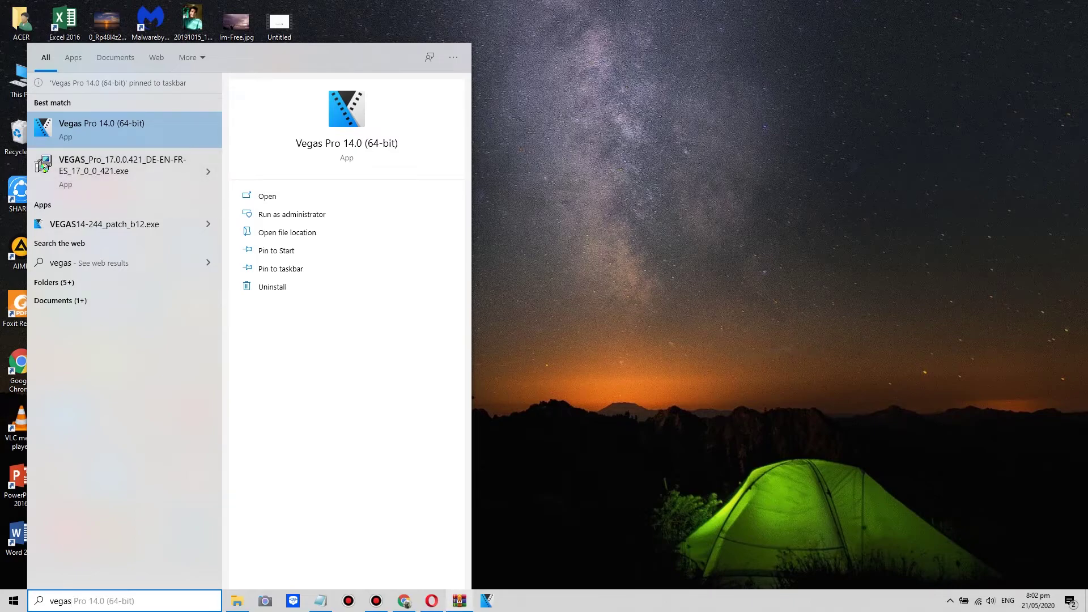
# Launch VEGAS Pro 14.0 and close the VEGAS News window
pyautogui.click(487, 601)
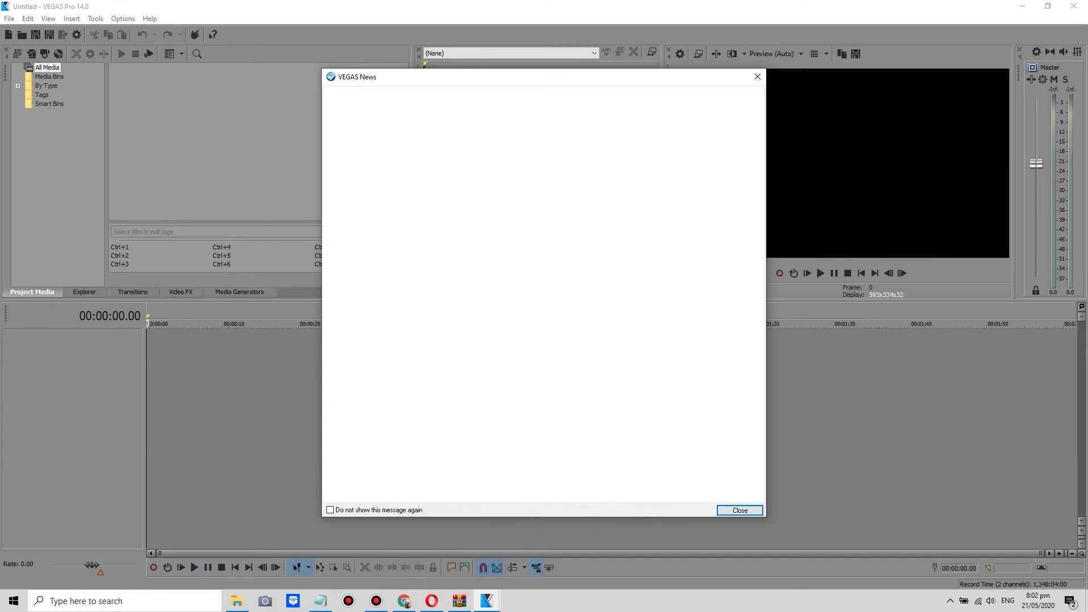
pyautogui.click(757, 76)
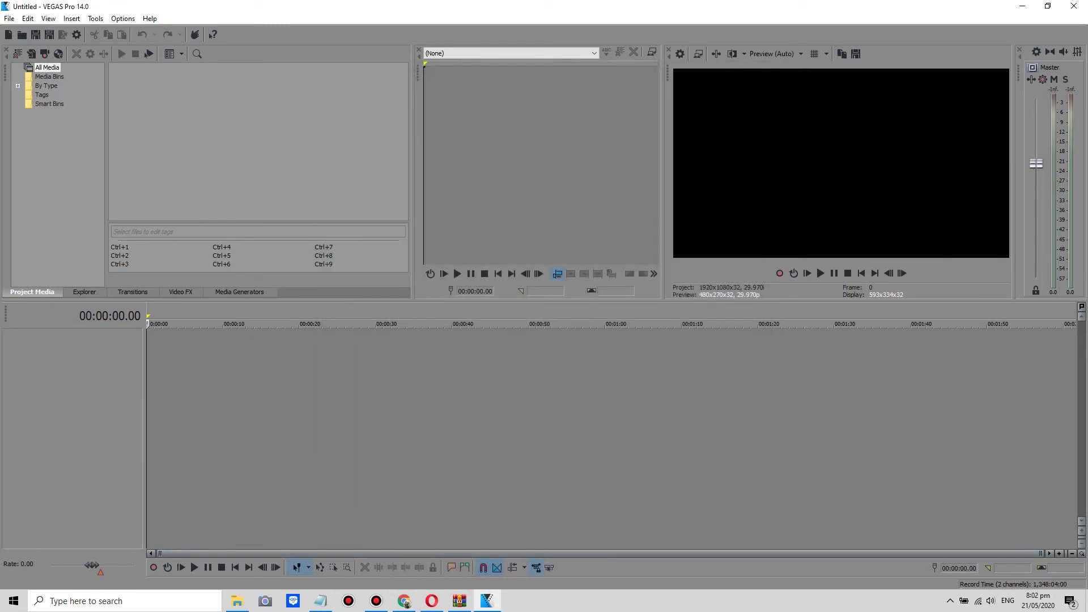